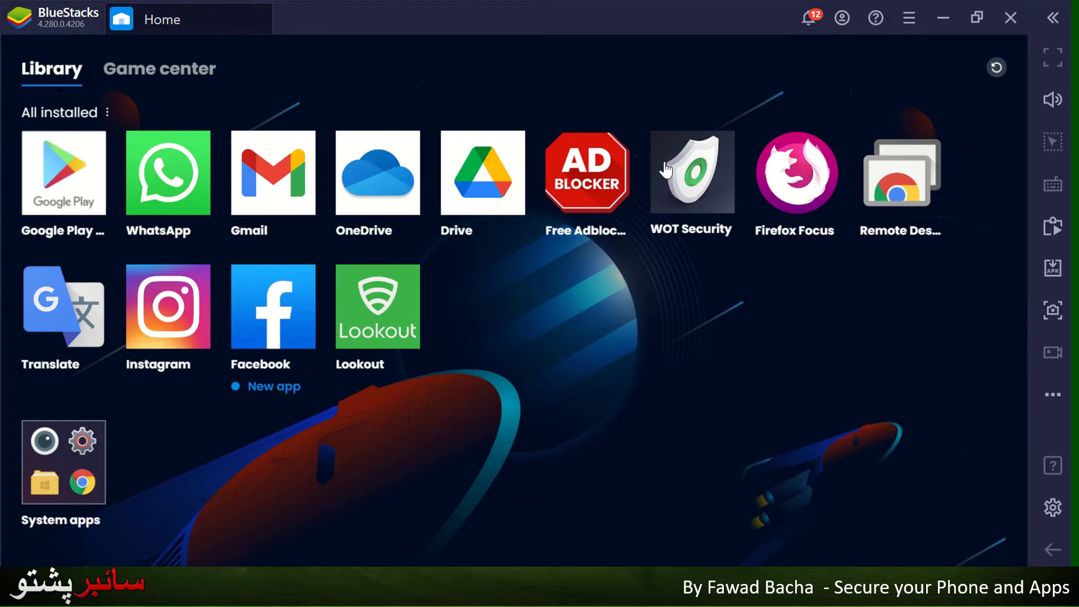
Search the Google Play Store for "web of trust" and open the WOT Mobile Security & Anti Phishing Protection page
left_click(707, 189)
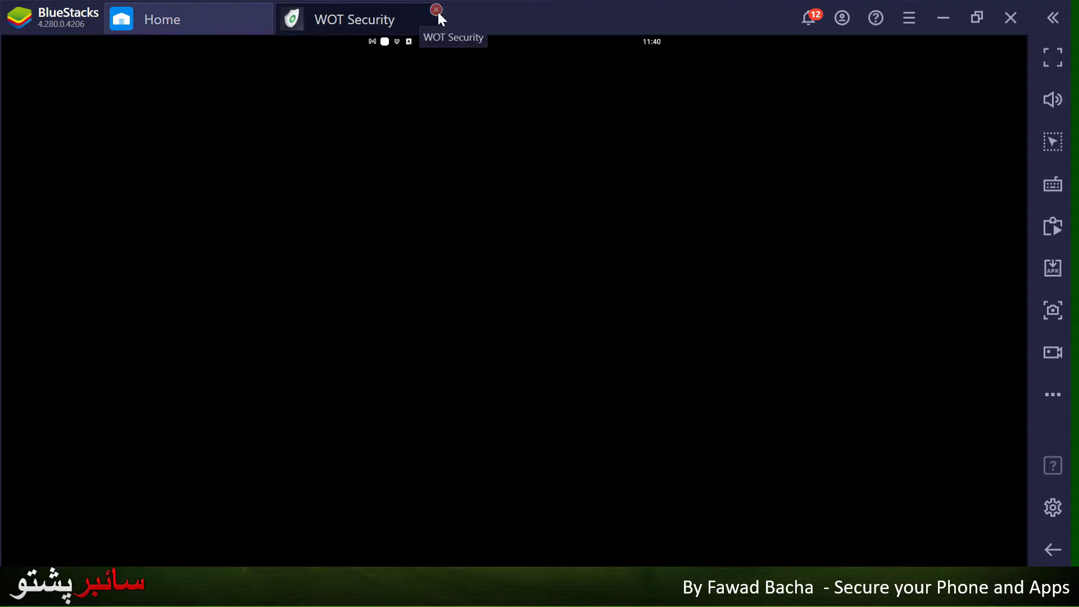
left_click(437, 10)
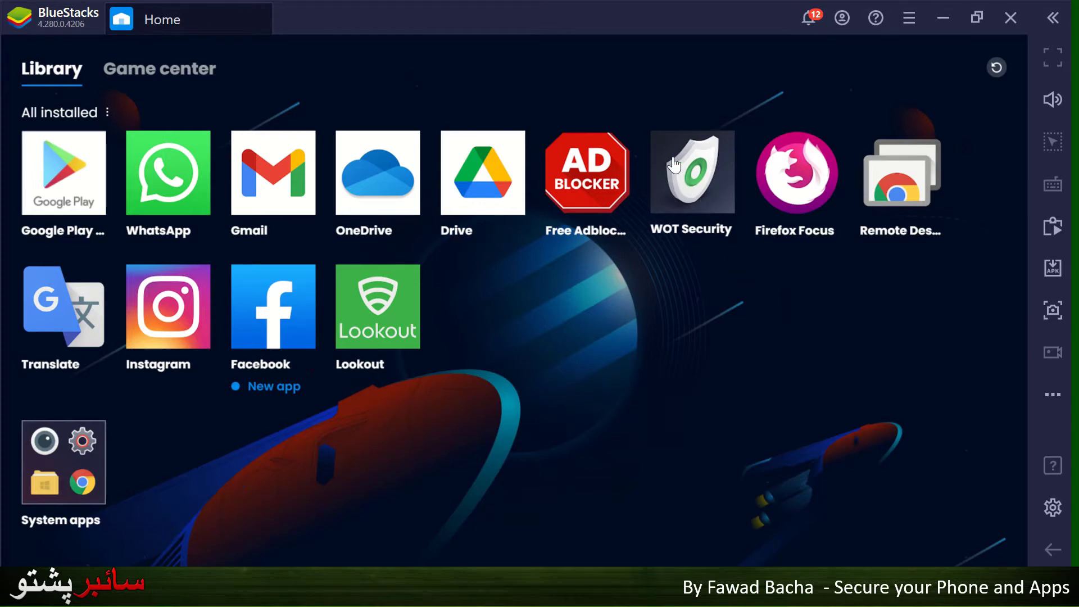
mouse_move(554, 7)
left_click(78, 195)
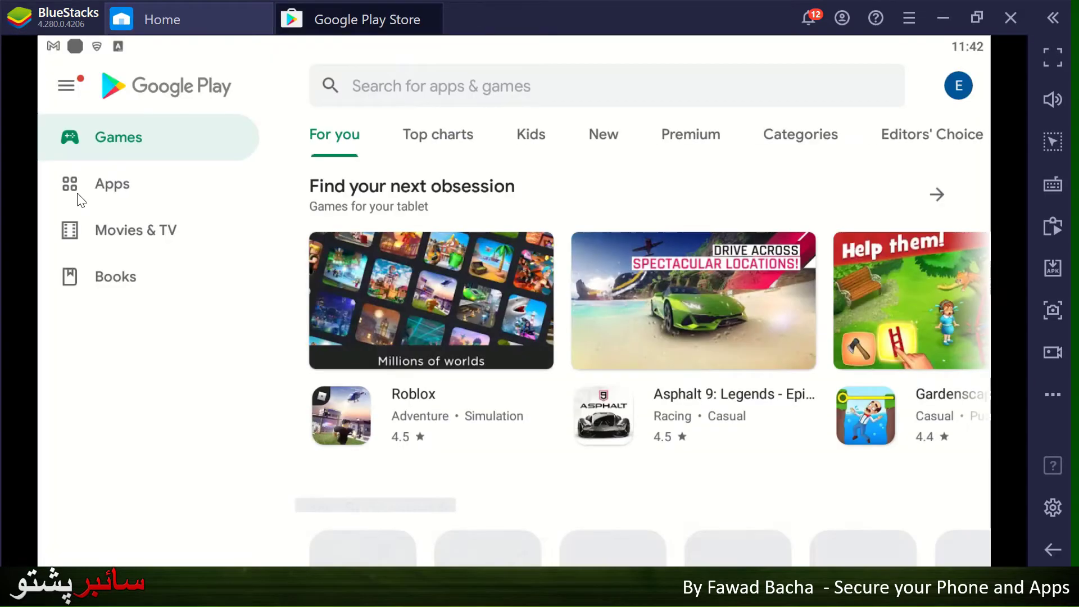
left_click(492, 91)
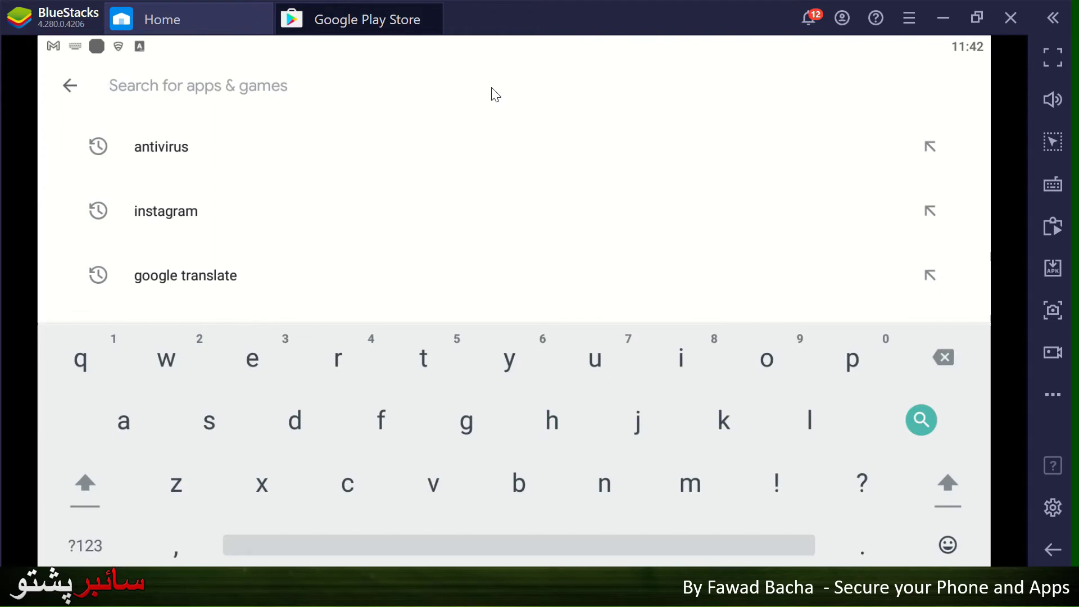
type("web of")
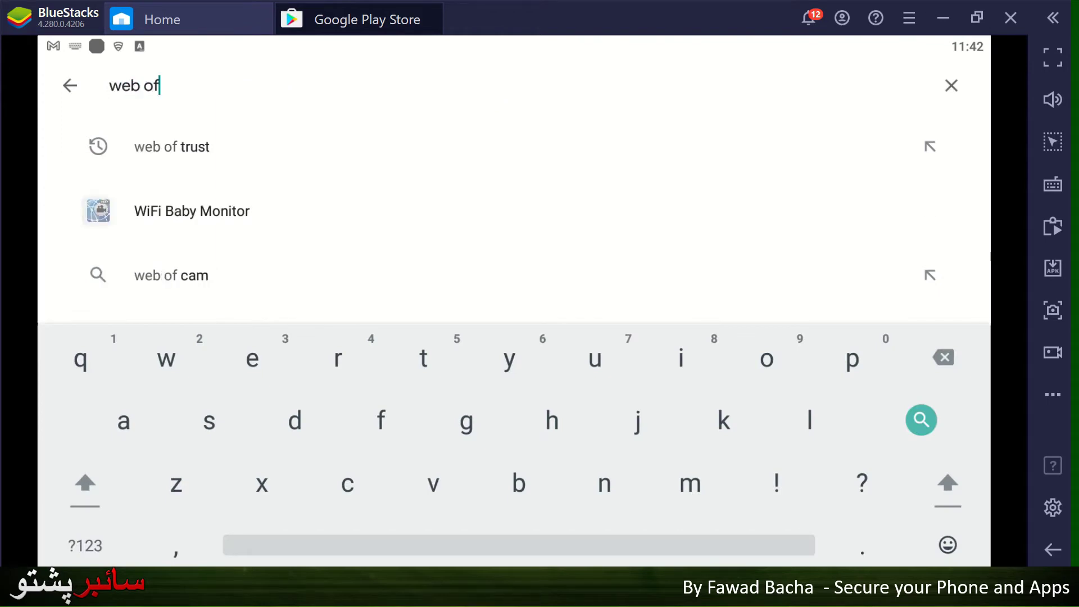
type(" trust")
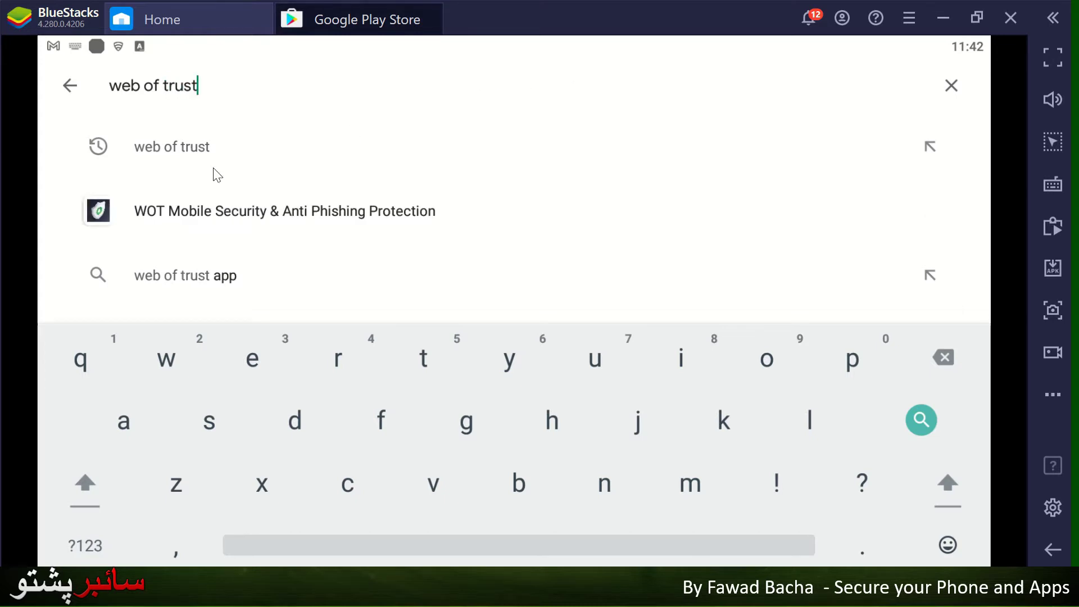
left_click(185, 219)
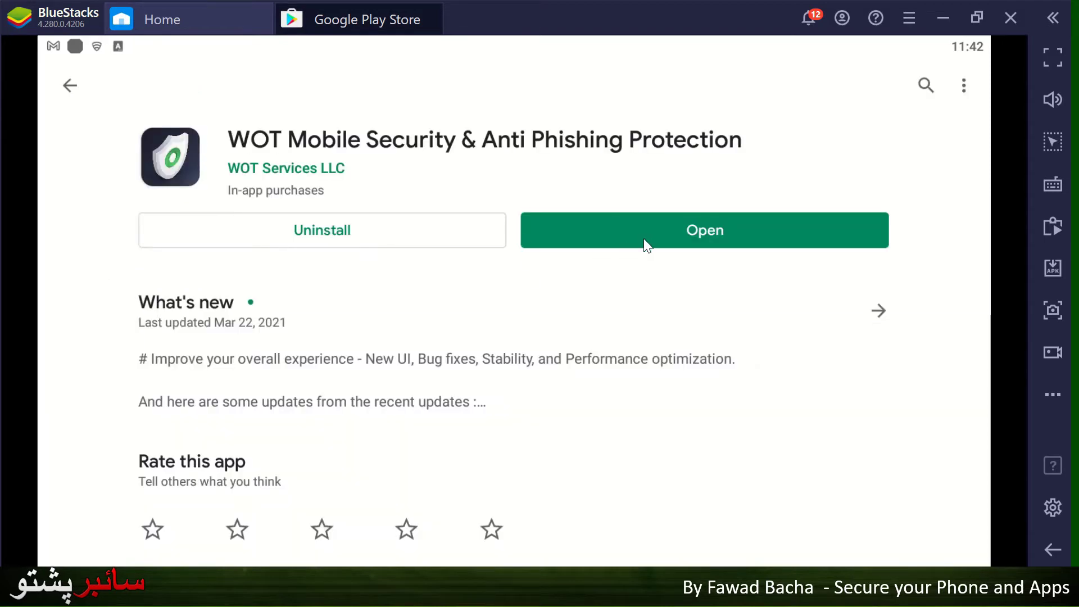
Launch WOT Security from its store page and review the Premium plans without subscribing
scroll(652, 247, "down", 2)
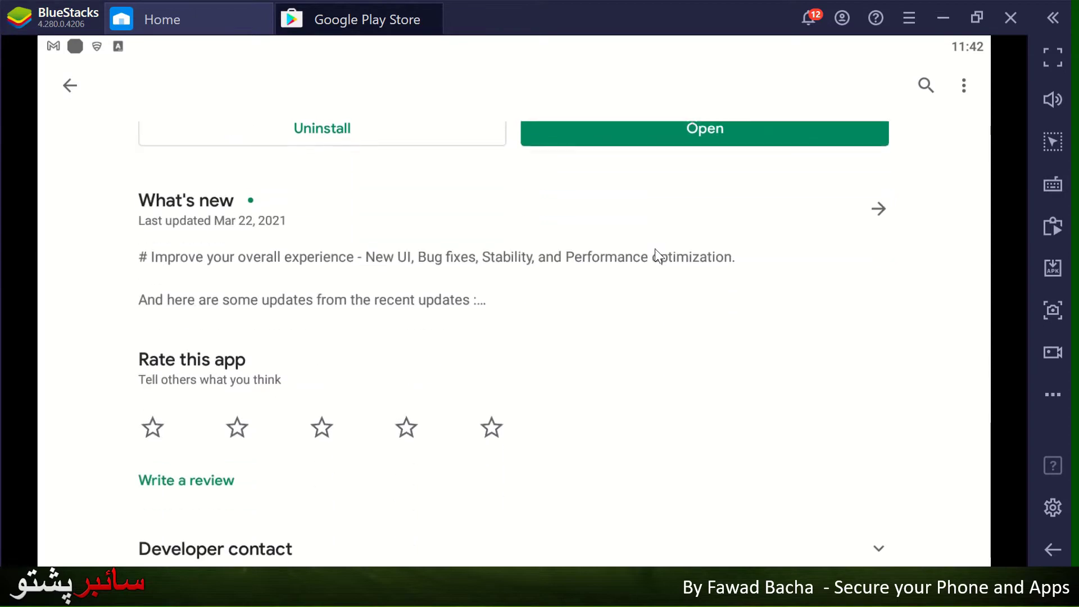
scroll(654, 239, "up", 2)
left_click(705, 231)
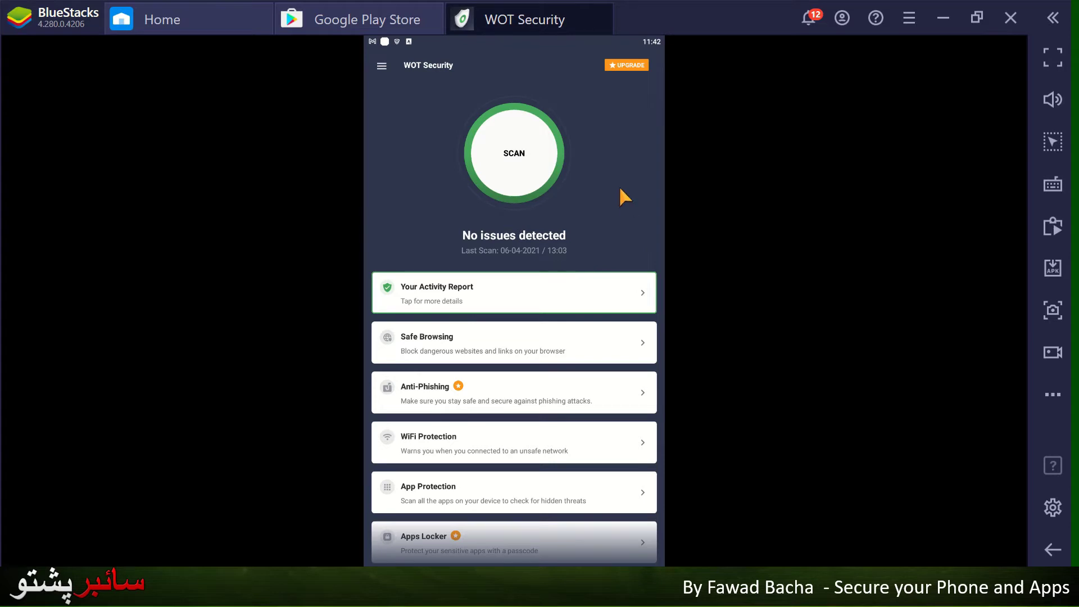
left_click(625, 66)
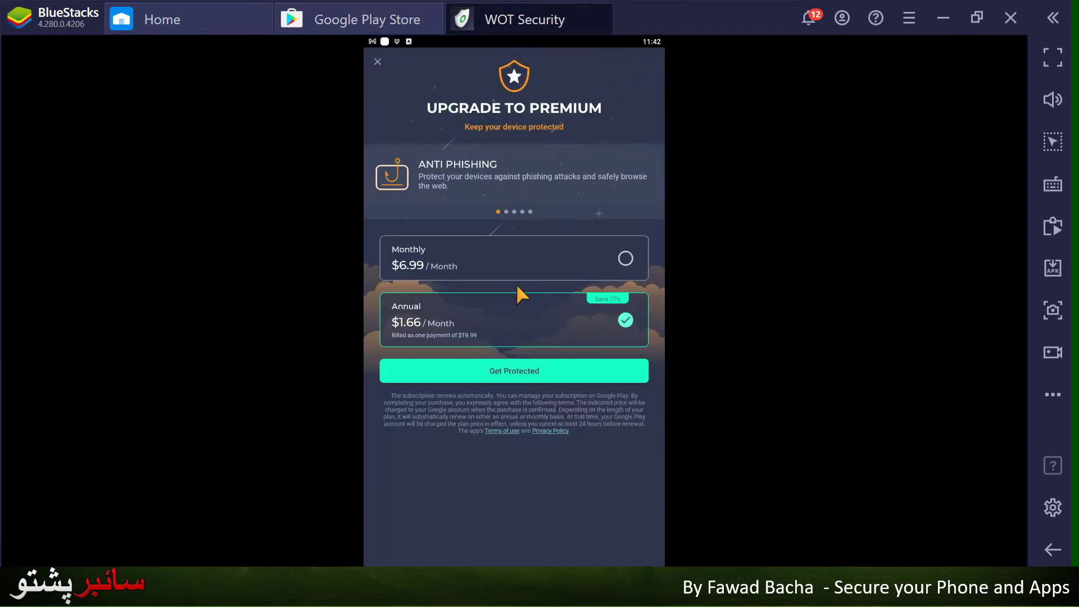
left_click(378, 61)
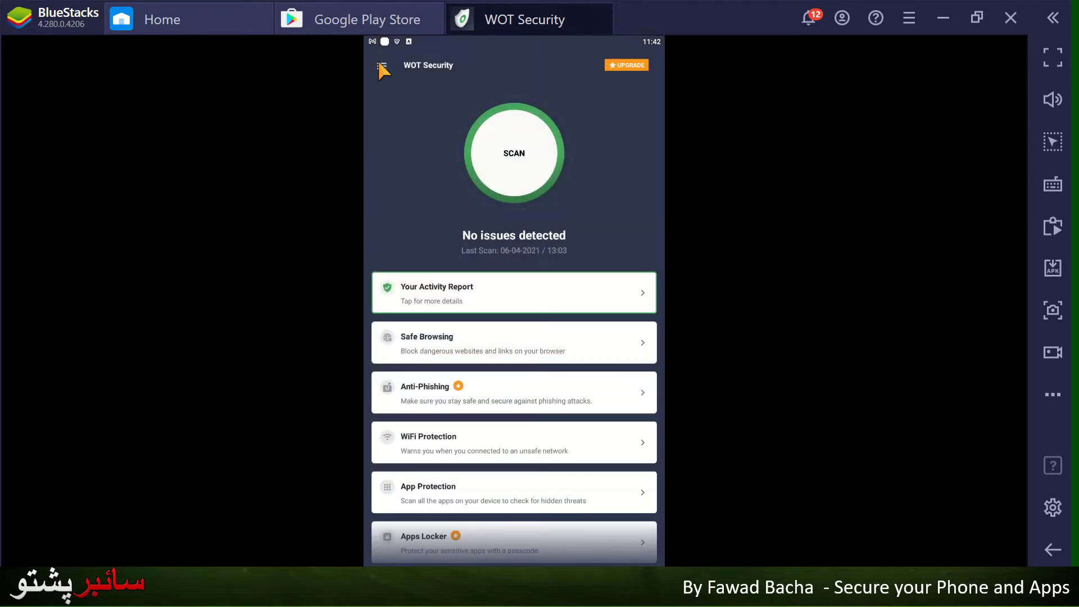
Scan the device with WOT Security and enable safe browsing by granting the app its accessibility service
left_click(515, 175)
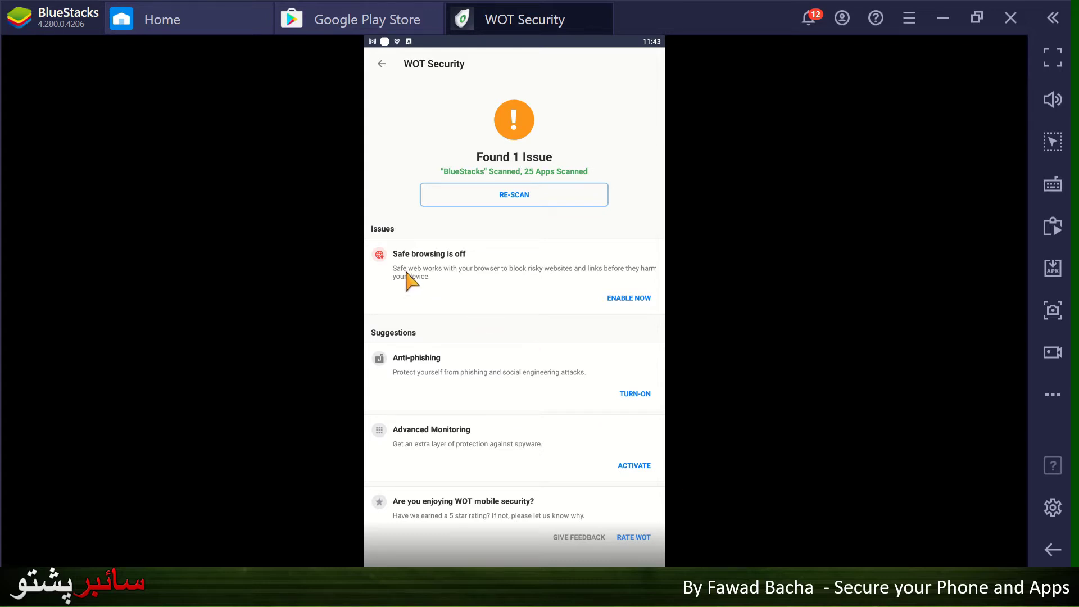
left_click(629, 300)
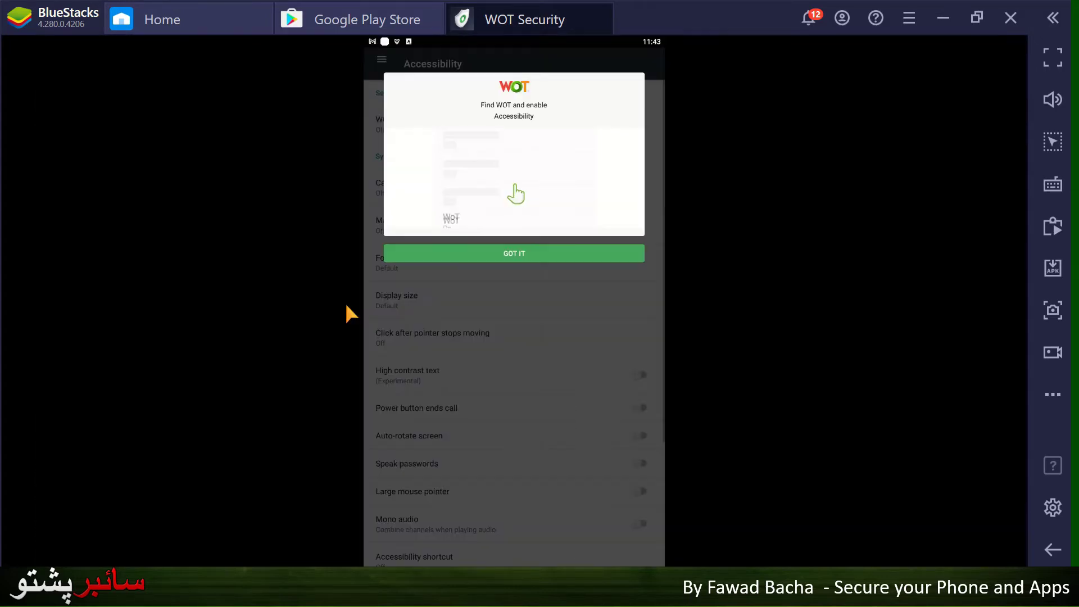
left_click(500, 254)
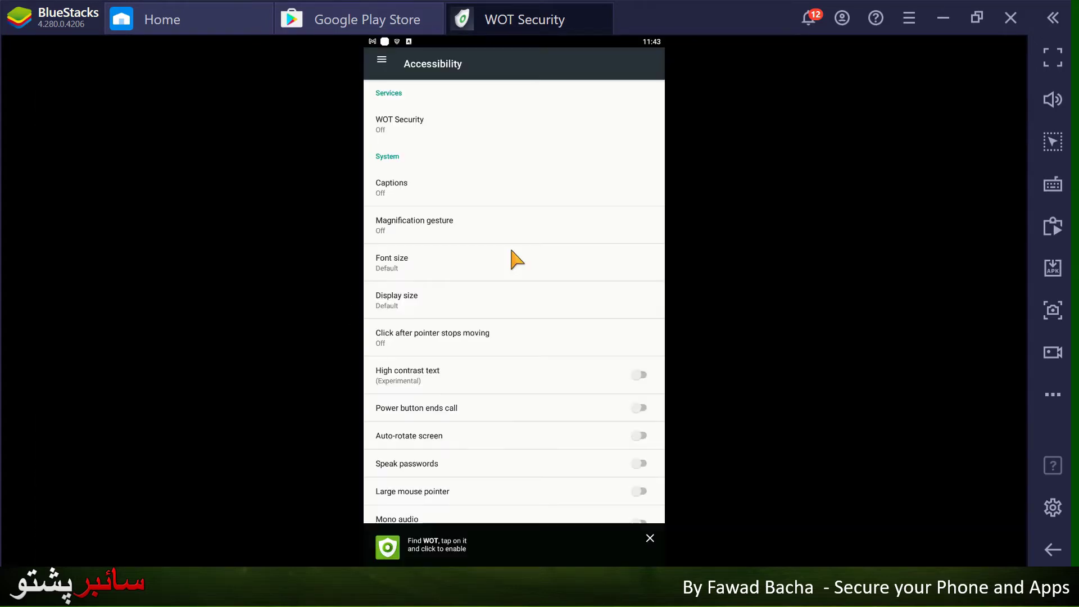
left_click(397, 124)
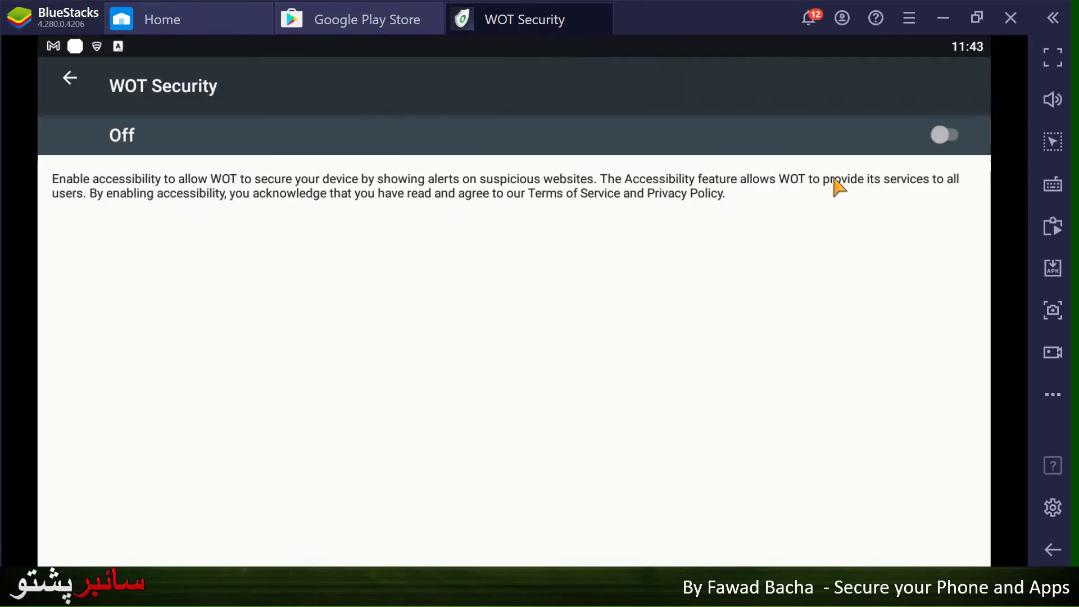
left_click(950, 140)
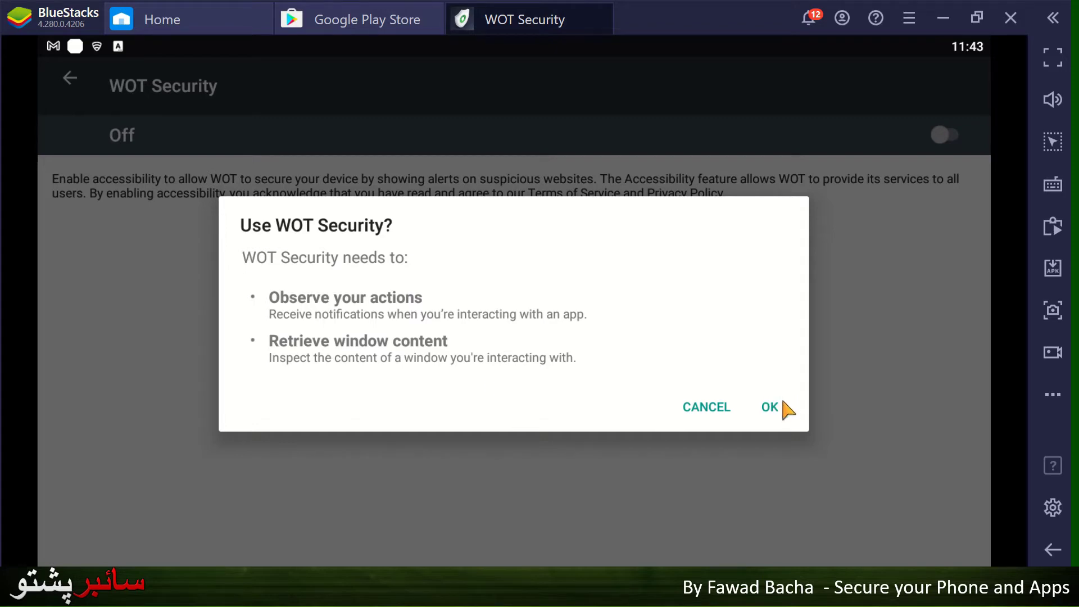
left_click(776, 413)
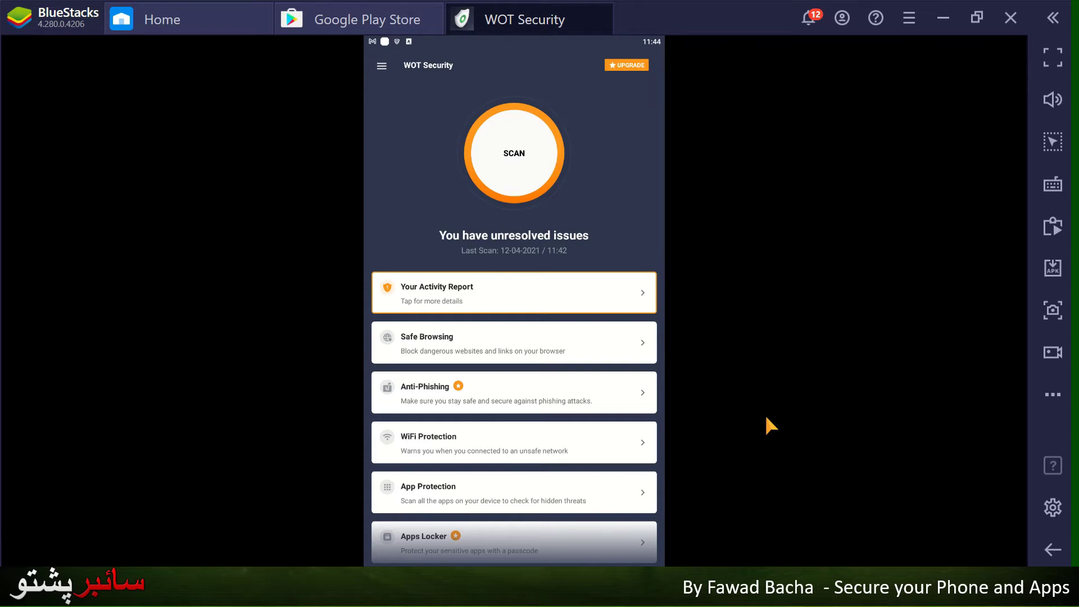
Scan the device again and check the browser choices offered for the Safe Browsing tour, leaving it unopened
left_click(530, 167)
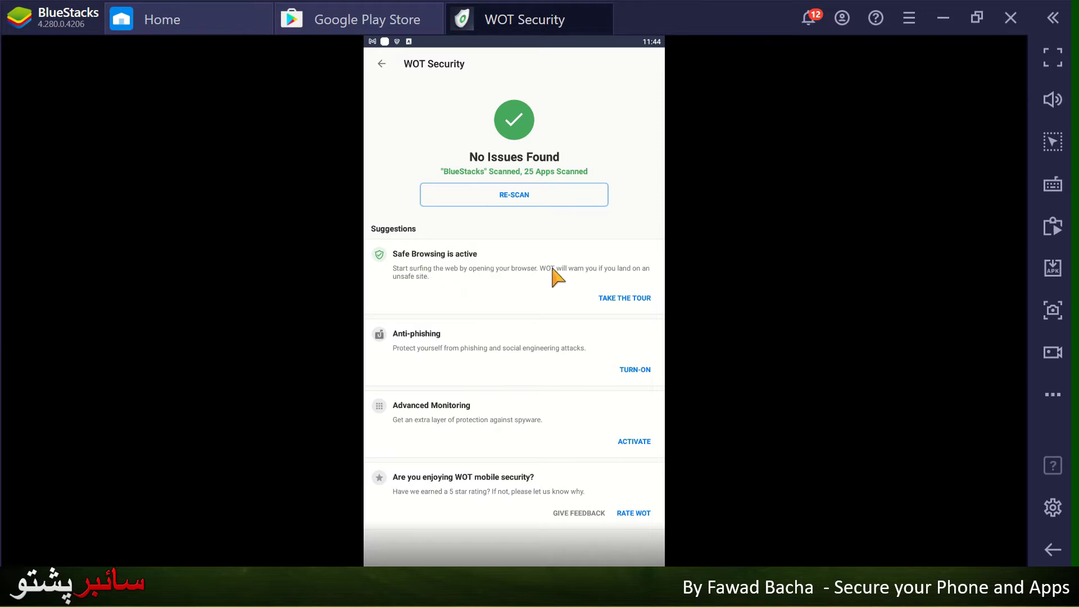
left_click(622, 299)
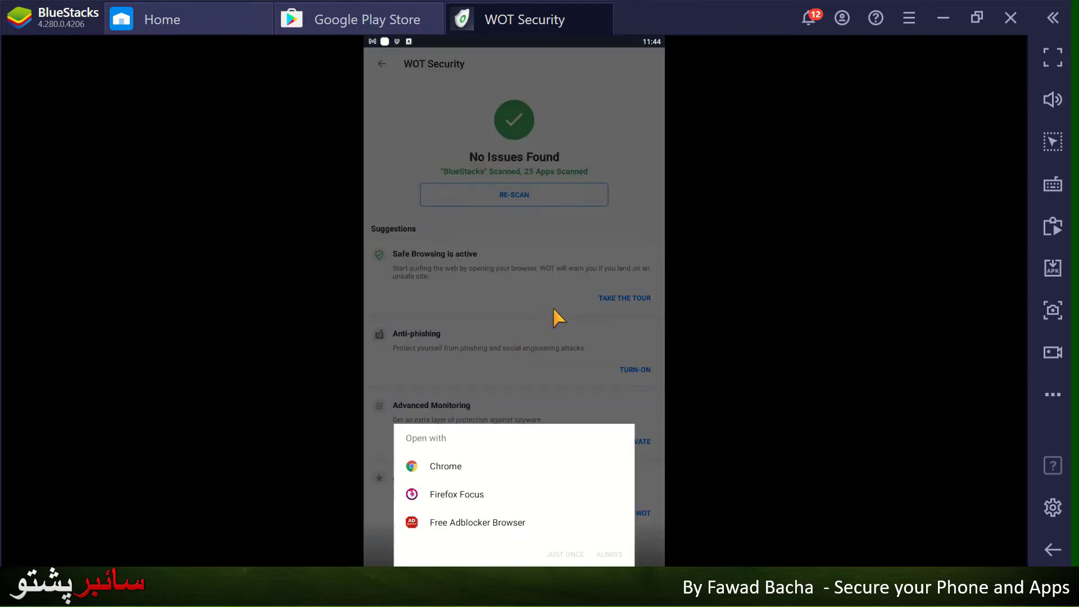
left_click(390, 111)
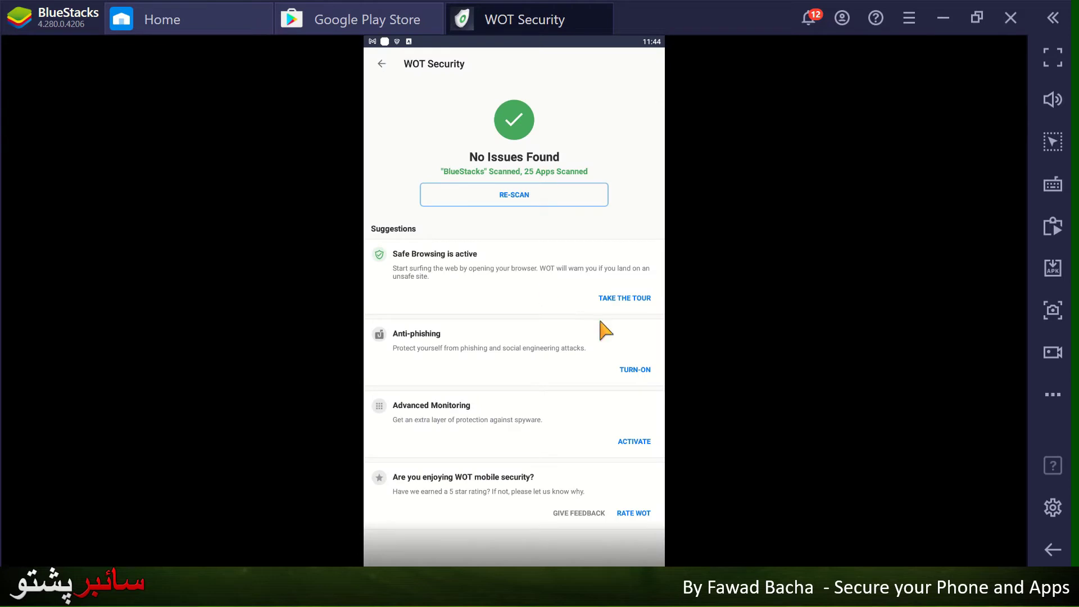
View the upgrade offer for anti-phishing, return to the WOT Security main screen and dismiss the rating request
left_click(635, 371)
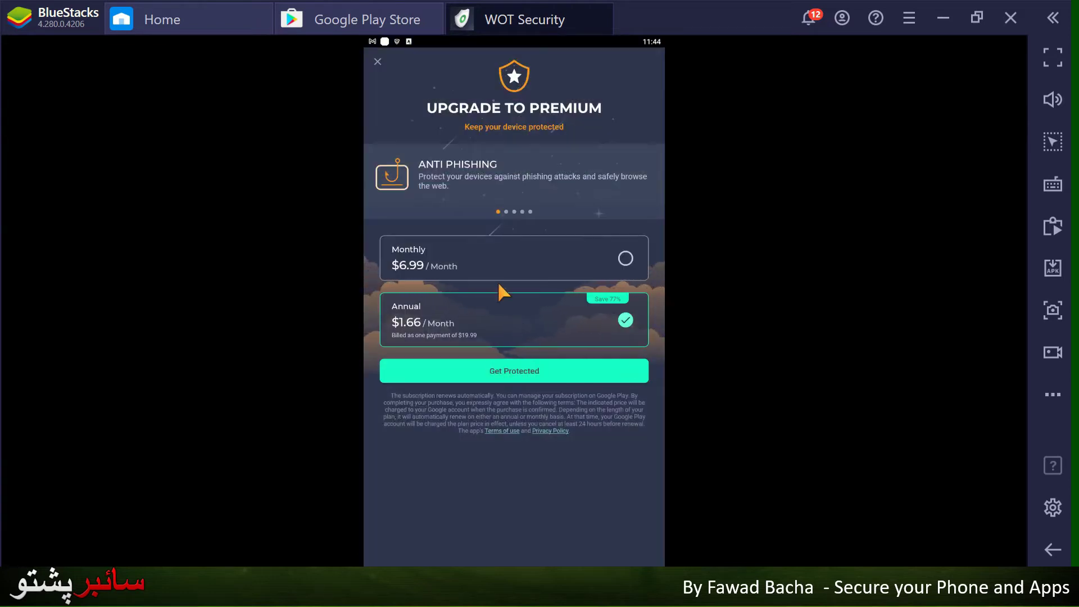
left_click(378, 61)
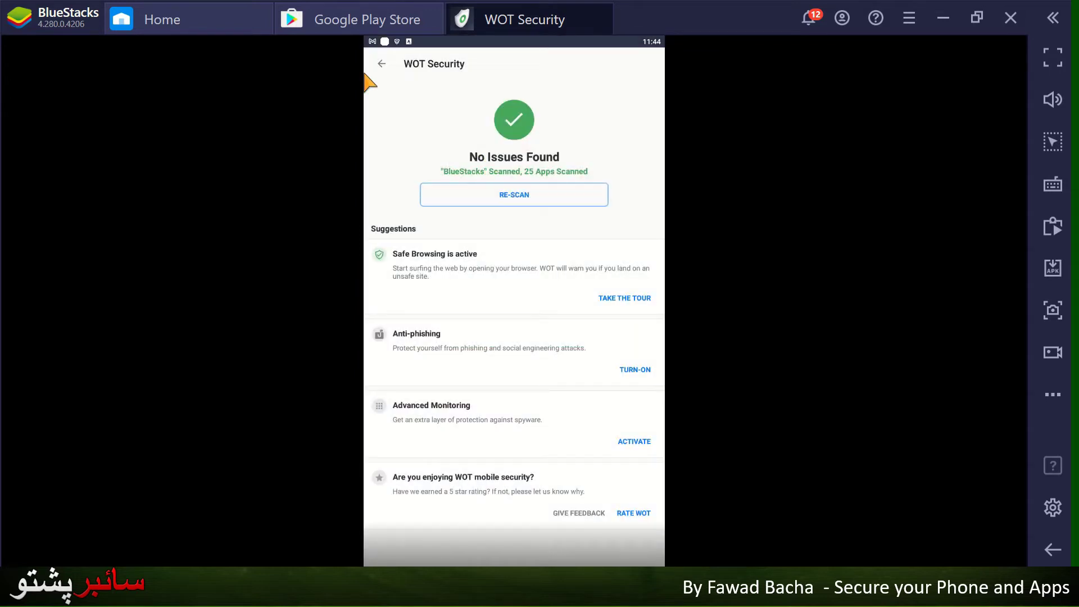
left_click(382, 64)
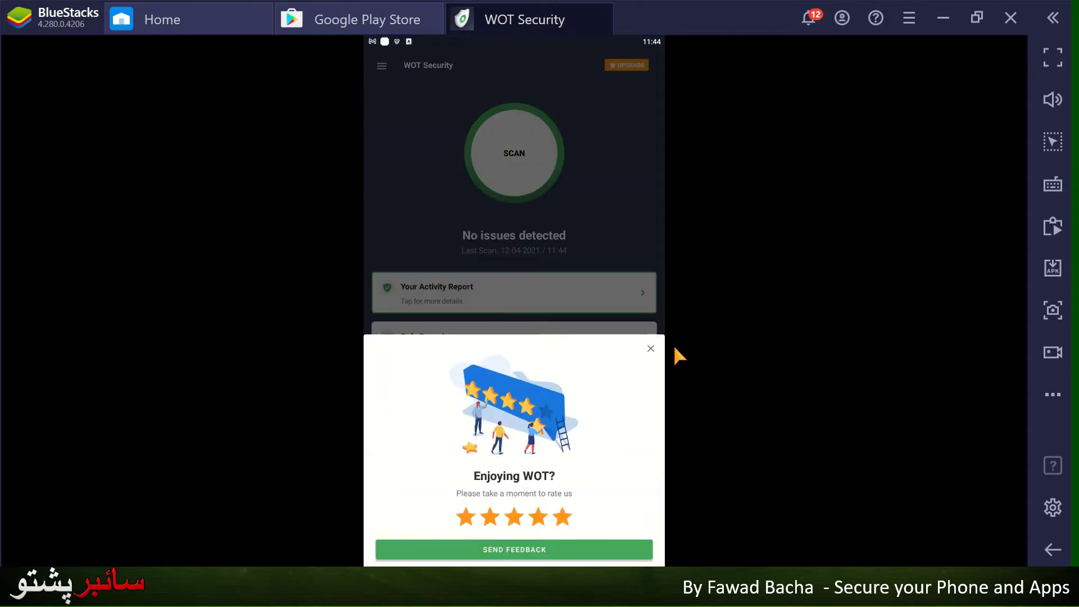
left_click(650, 349)
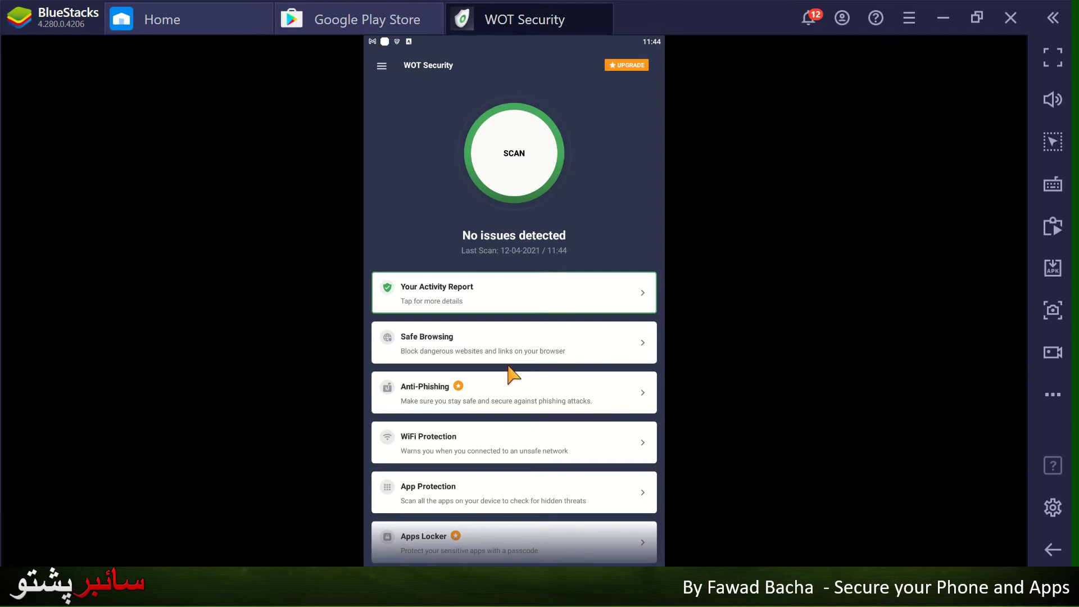
Open Apps Locker in WOT Security and draw the unlock pattern to access the locked apps list
scroll(510, 373, "down", 1)
scroll(514, 373, "down", 1)
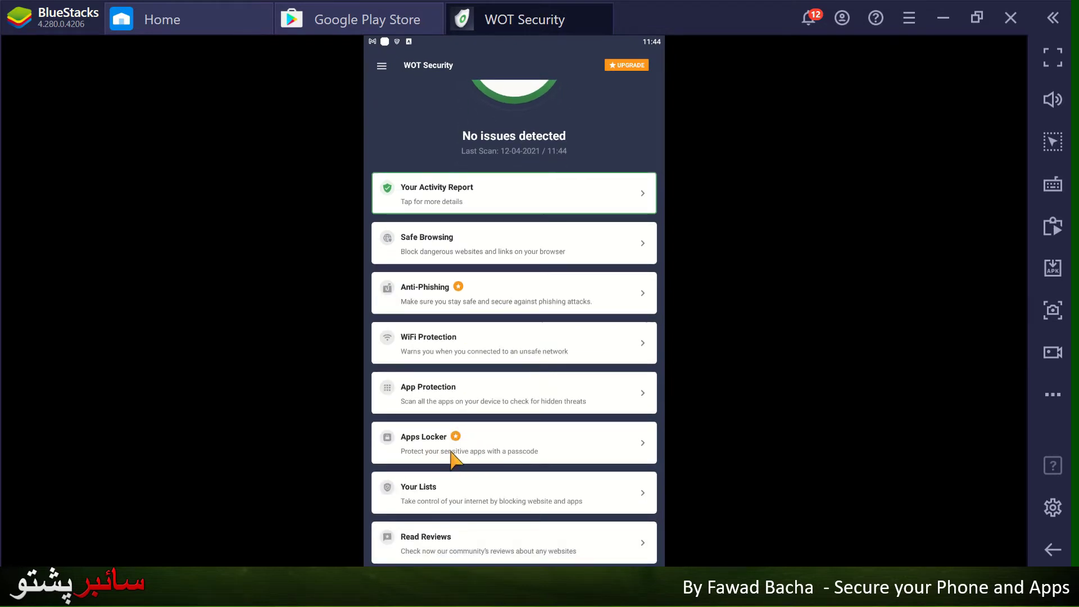
left_click(434, 460)
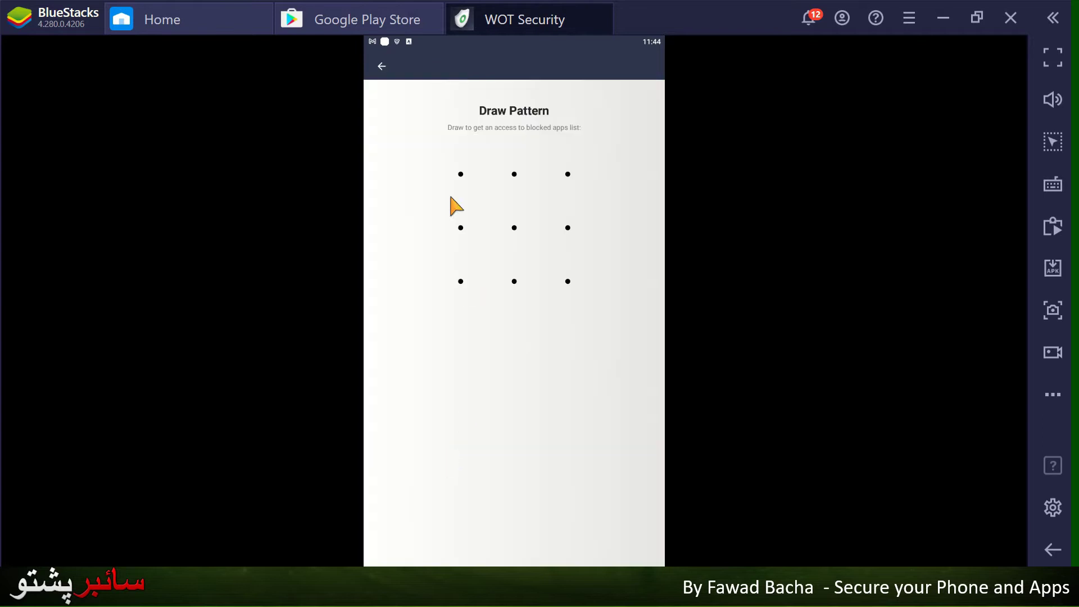
left_click(382, 66)
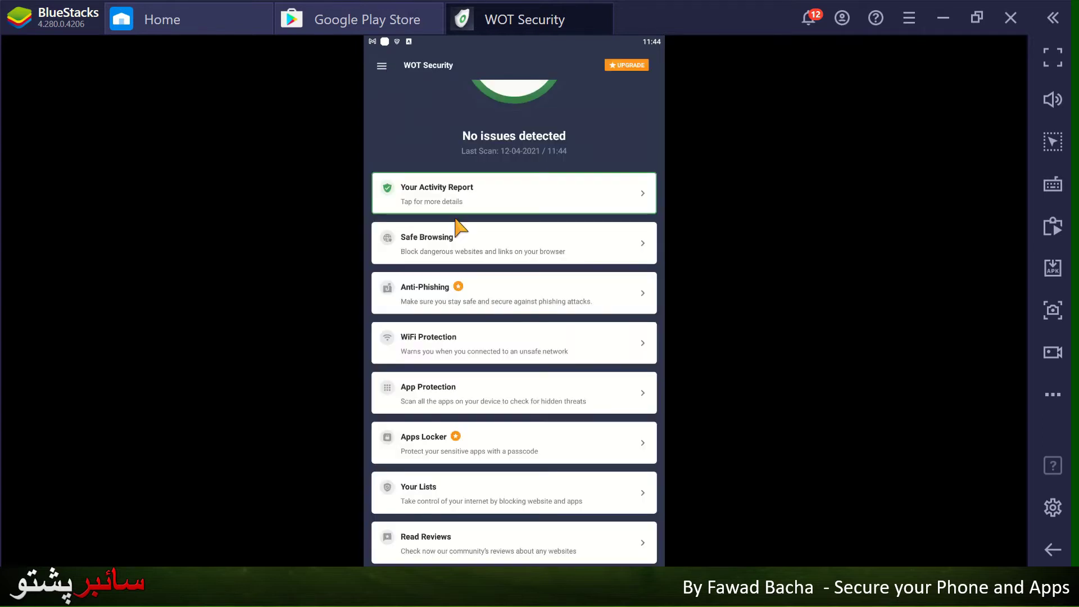
left_click(436, 453)
mouse_move(456, 171)
left_mouse_down()
mouse_move(571, 172)
mouse_move(467, 289)
mouse_move(567, 282)
mouse_move(465, 217)
mouse_move(461, 175)
mouse_move(569, 176)
mouse_move(459, 283)
mouse_move(573, 289)
mouse_move(489, 204)
mouse_move(569, 252)
mouse_move(573, 281)
mouse_move(606, 237)
left_mouse_up()
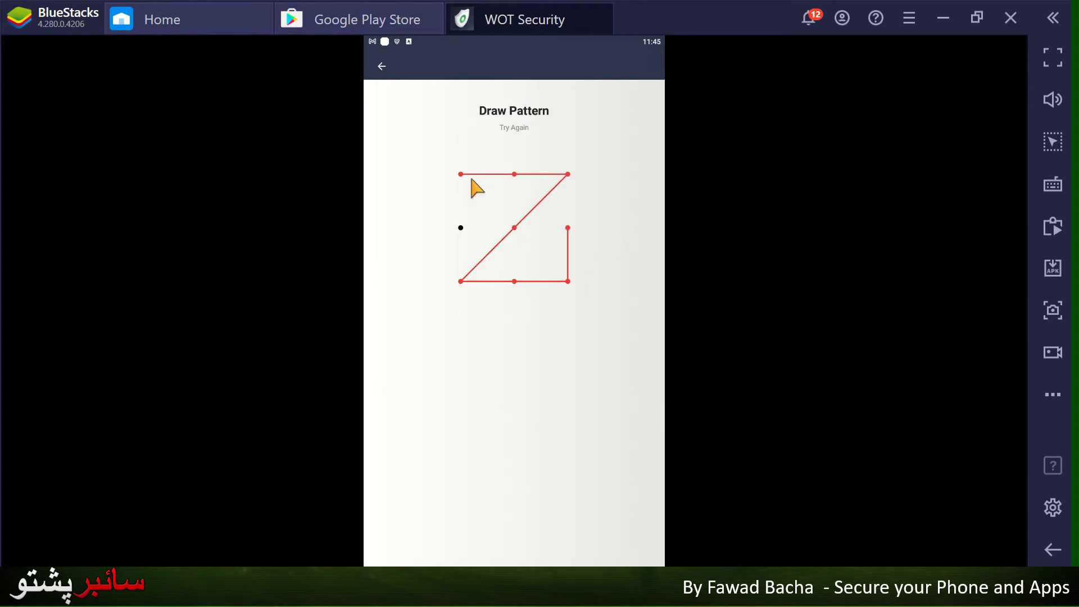
mouse_move(461, 177)
left_mouse_down()
mouse_move(566, 174)
mouse_move(479, 251)
mouse_move(461, 285)
mouse_move(569, 289)
mouse_move(460, 176)
left_mouse_up()
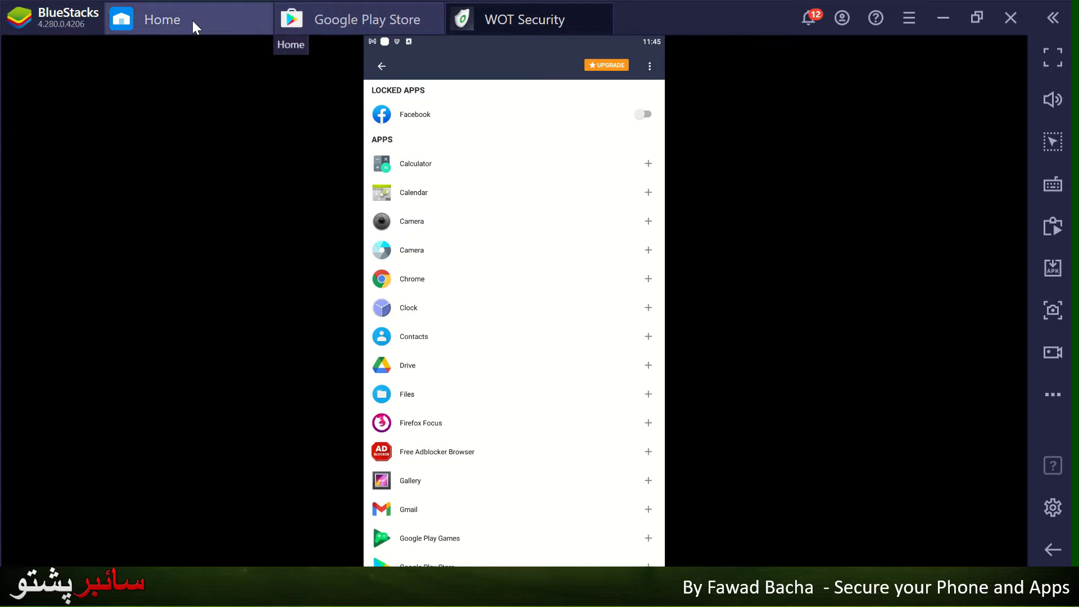
Close the Google Play Store and return to the Home library of installed apps
left_click(365, 17)
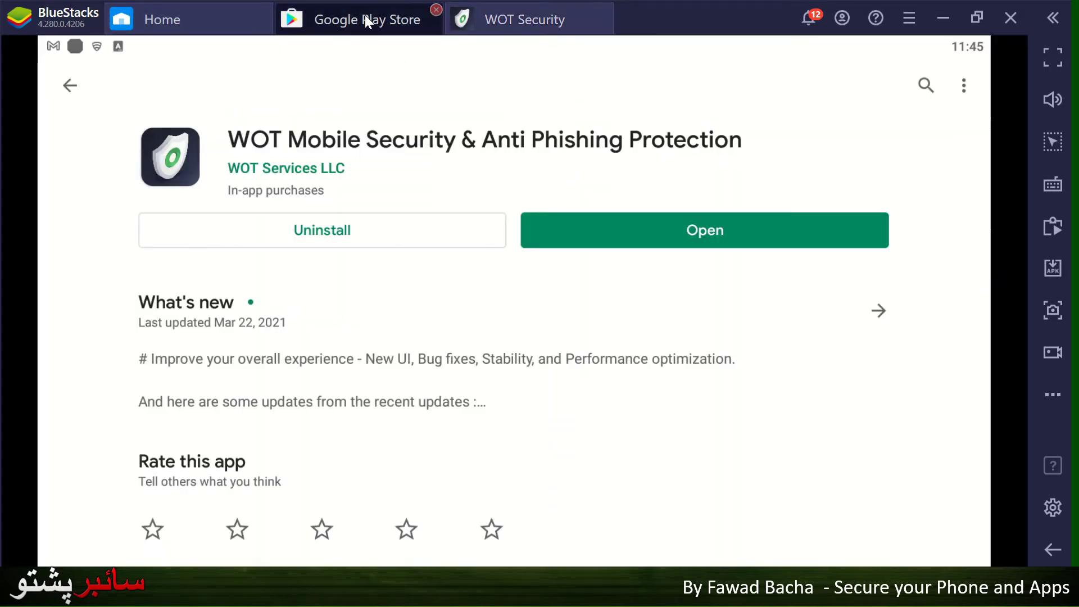
left_click(436, 10)
left_click(230, 20)
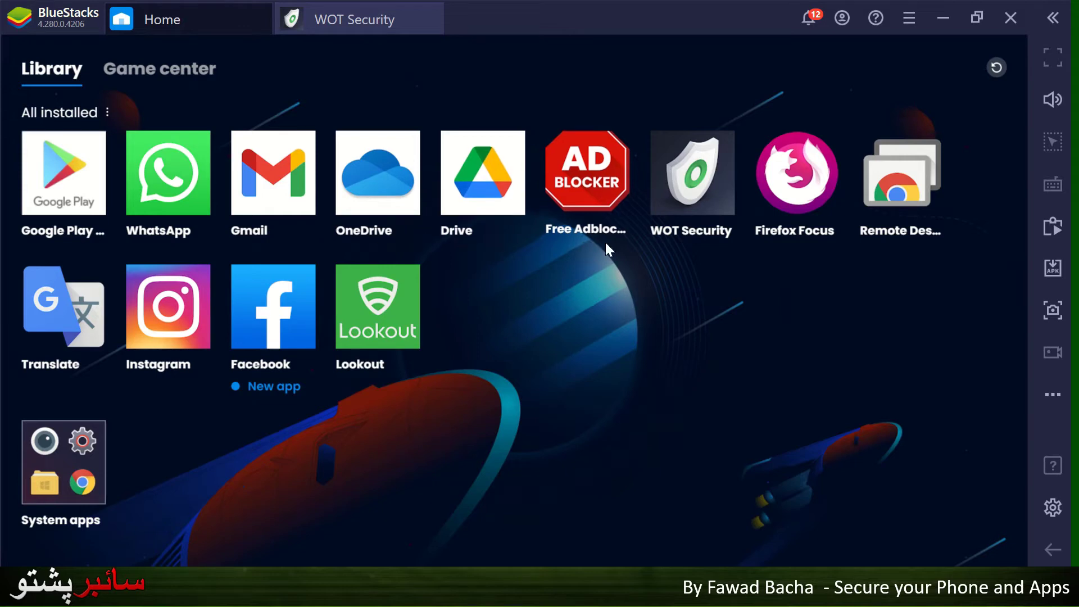
Open Google Translate, close it again and return to the locked apps list in WOT Security
left_click(56, 326)
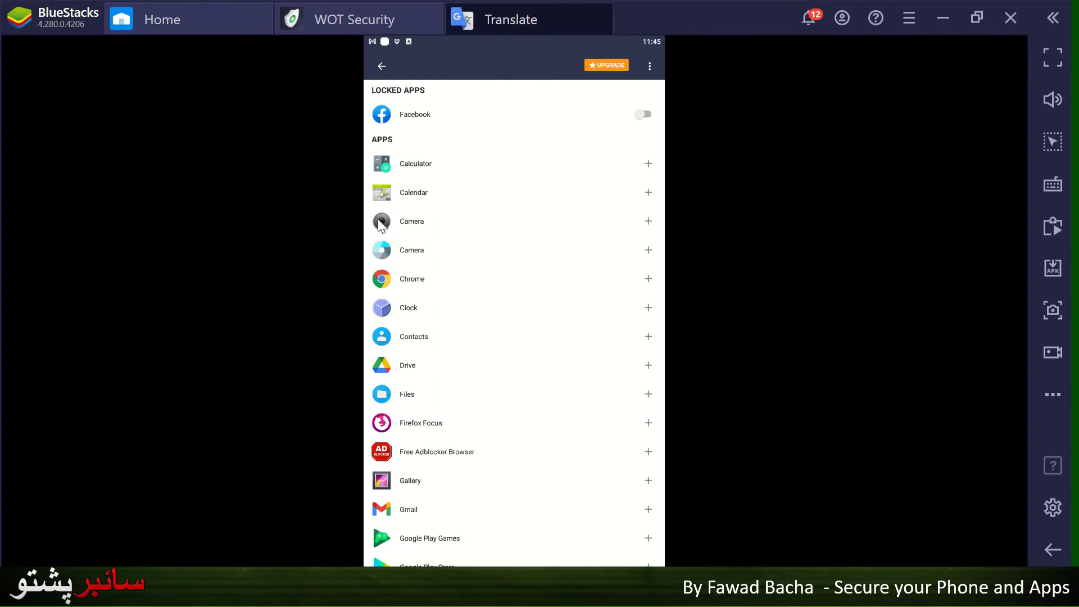
left_click(511, 19)
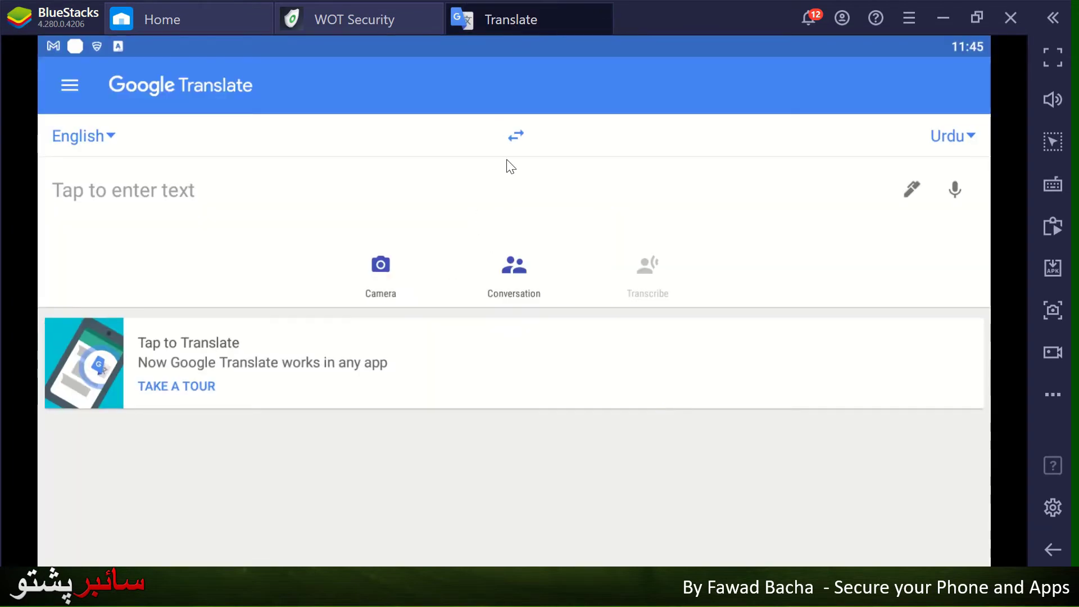
left_click(608, 9)
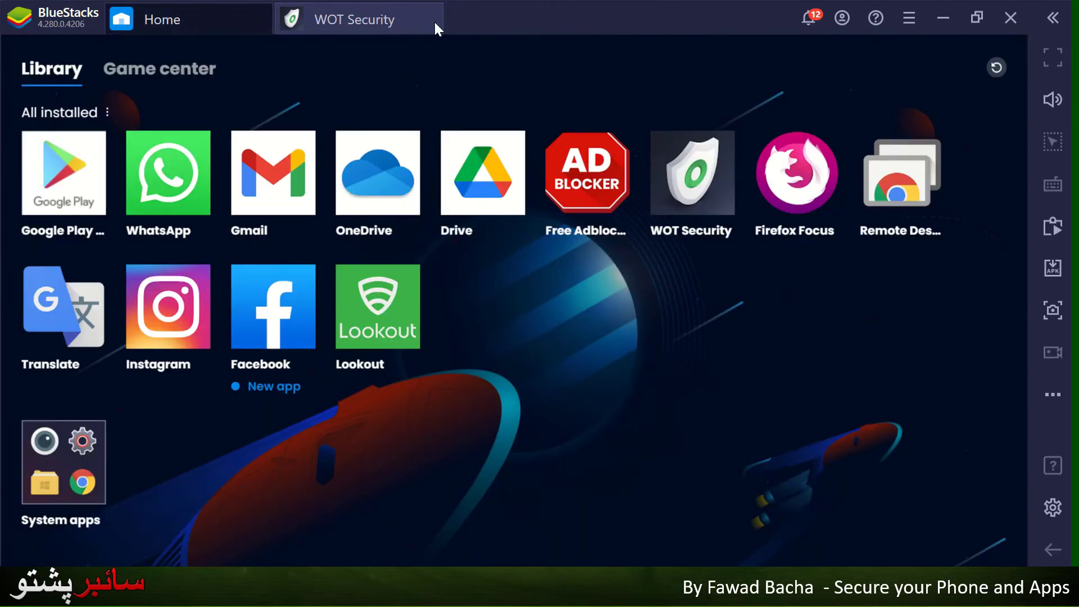
left_click(381, 23)
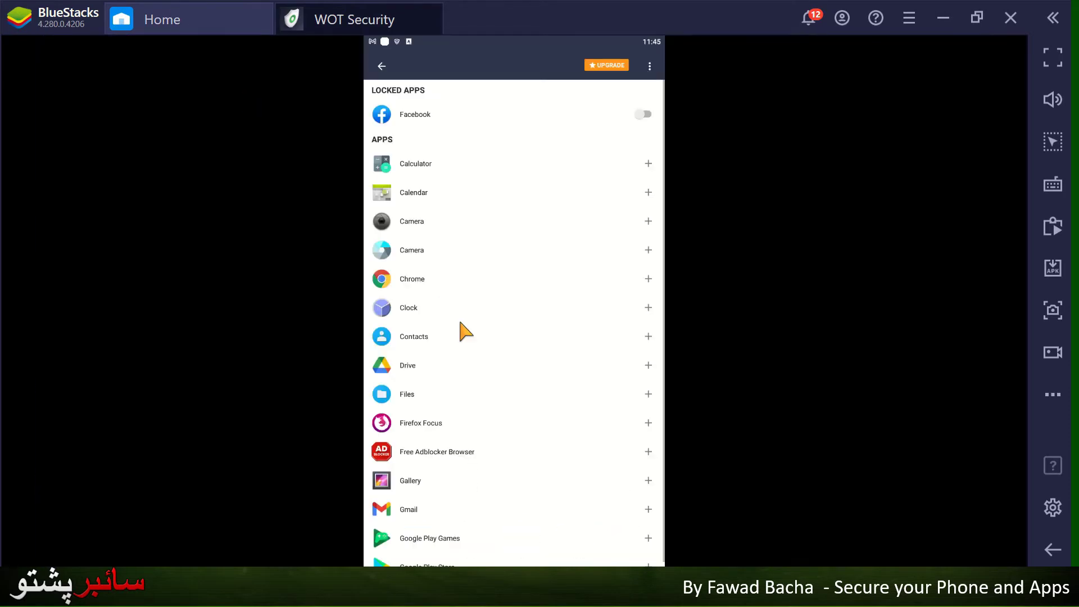
Add Translate to the locked apps in Apps Locker and return to the WOT Security main screen
scroll(469, 310, "down", 5)
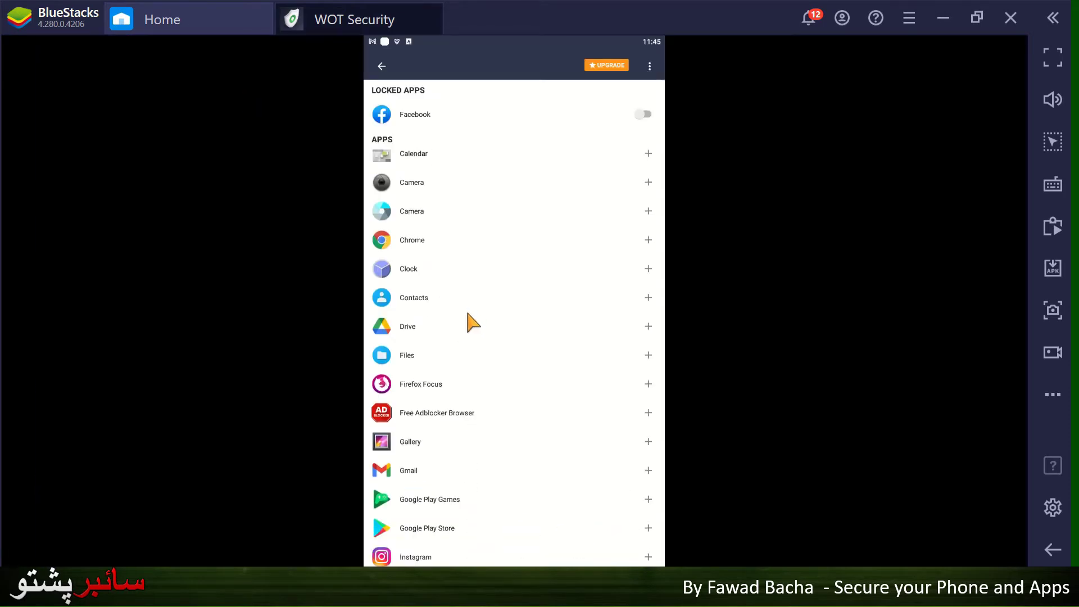
scroll(447, 478, "down", 1)
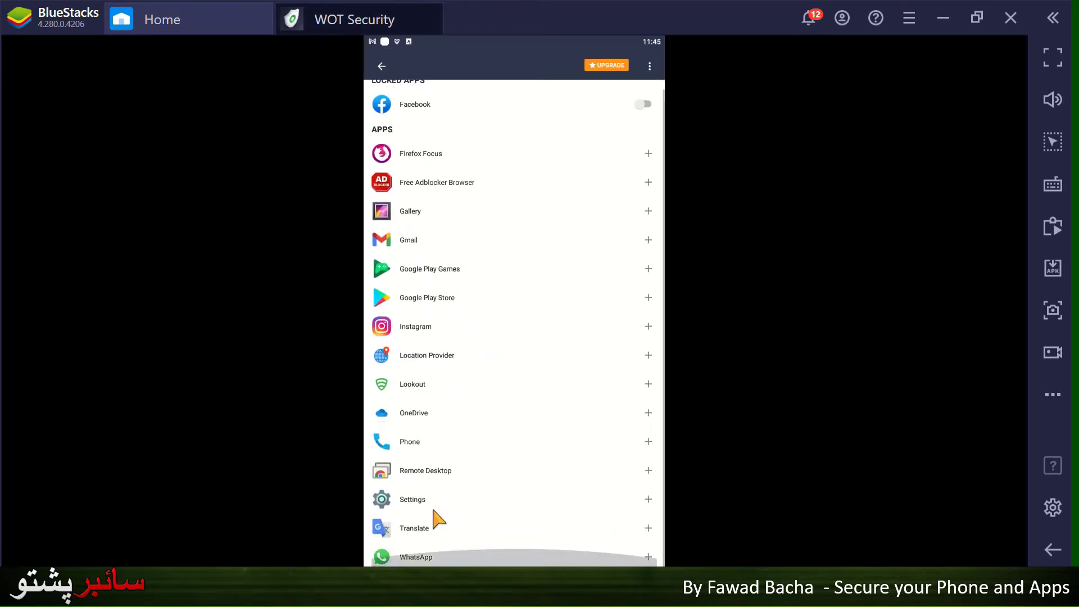
left_click(648, 528)
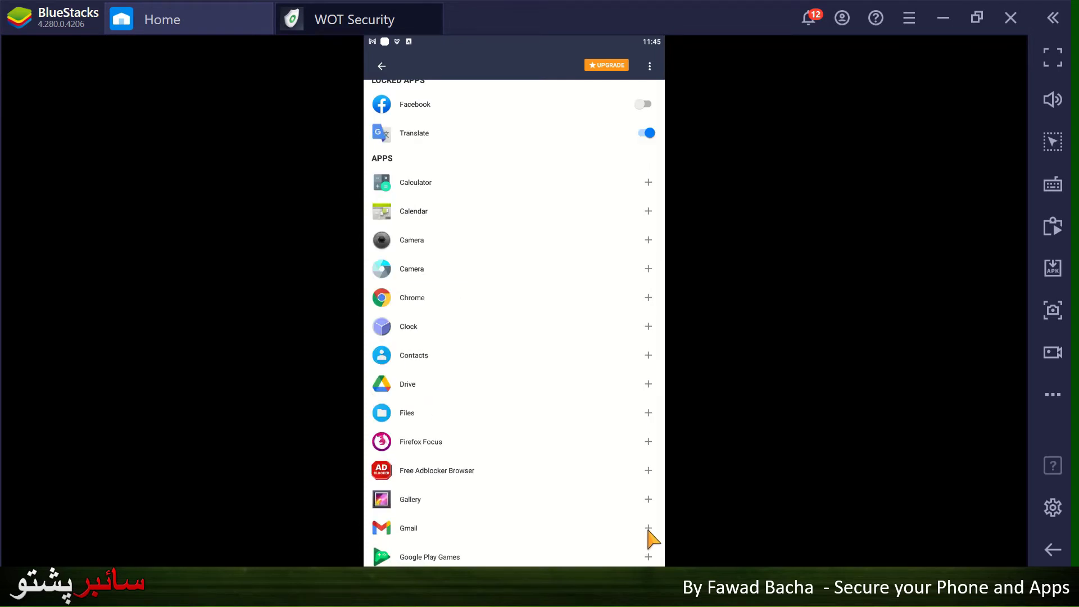
scroll(596, 231, "up", 1)
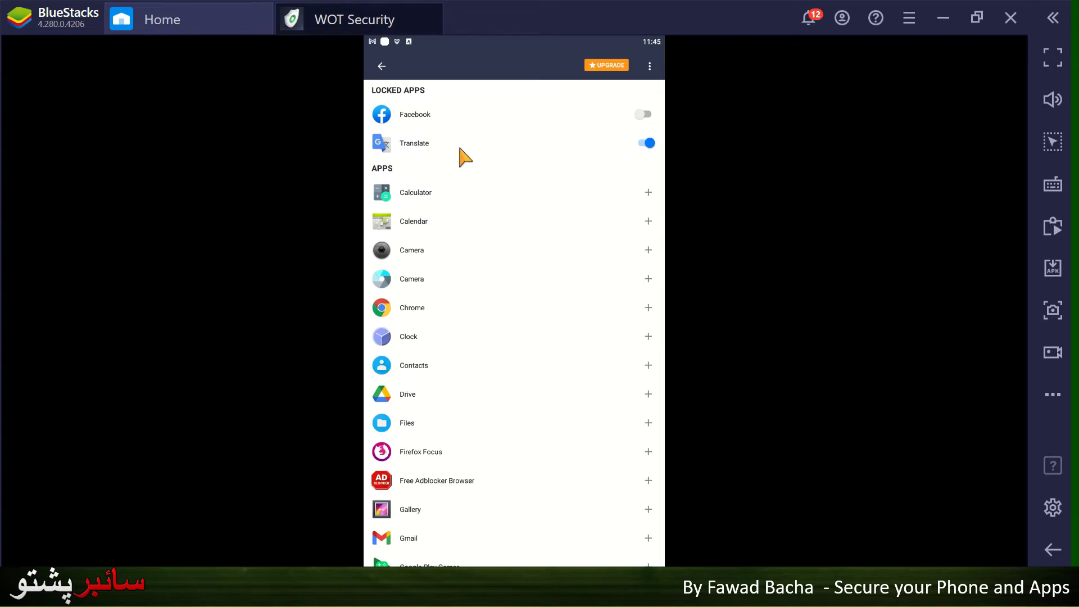
left_click(382, 66)
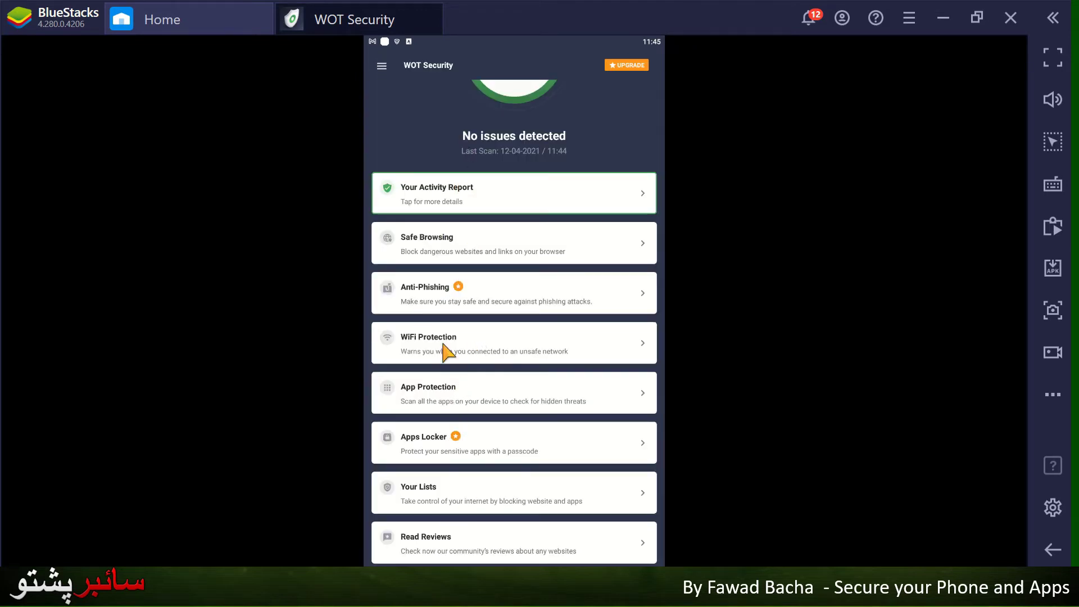
View the premium offer for Anti-Phishing, dismiss it and close WOT Security
left_click(488, 293)
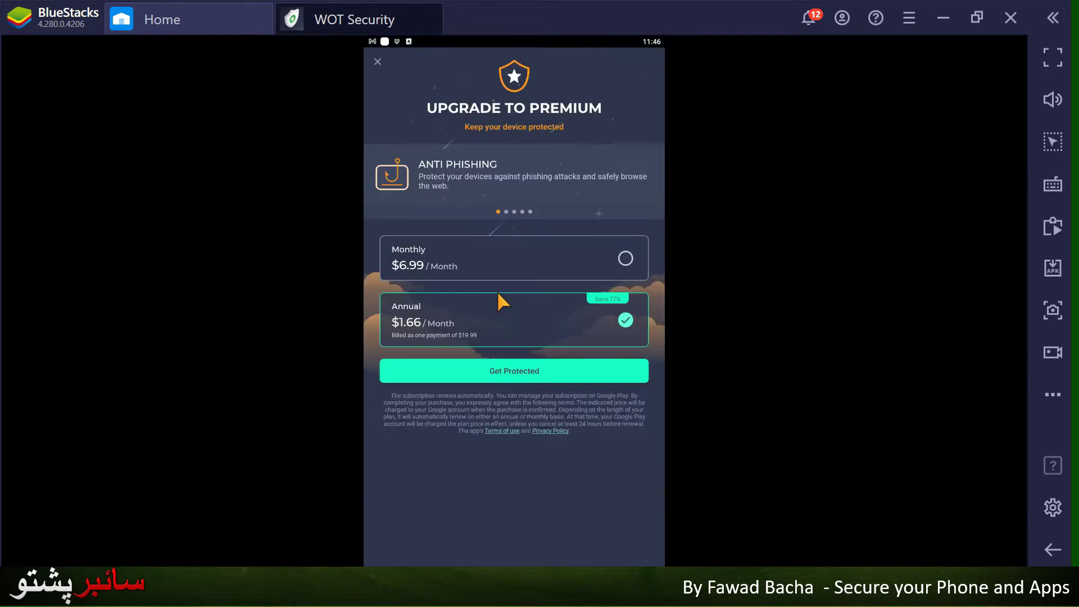
left_click(378, 61)
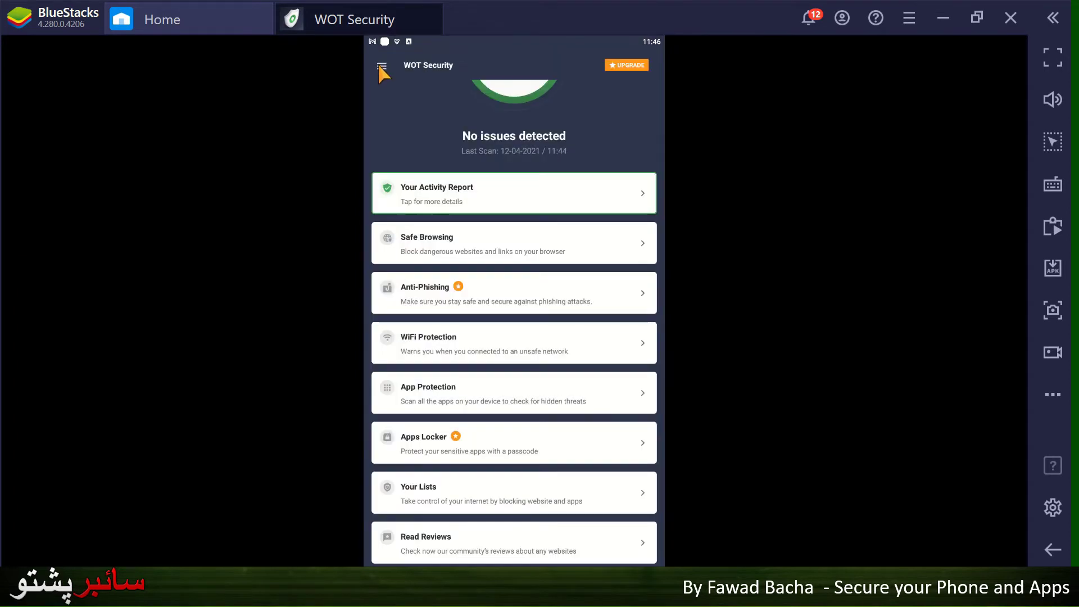
left_click(436, 10)
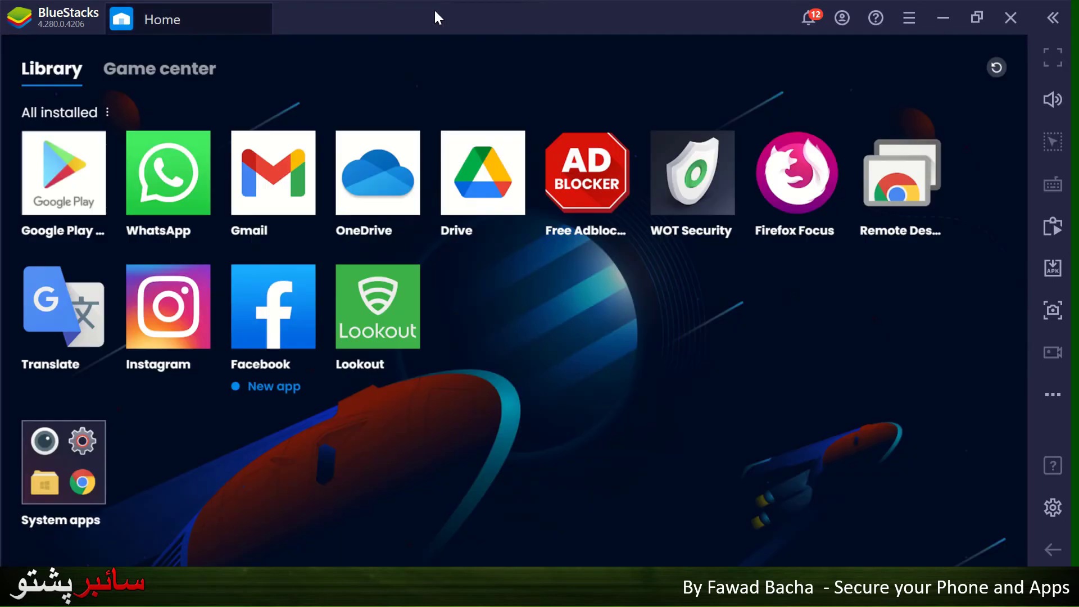
Launch Translate to check that it asks for the unlock pattern, and close both Translate and WOT Security
left_click(78, 320)
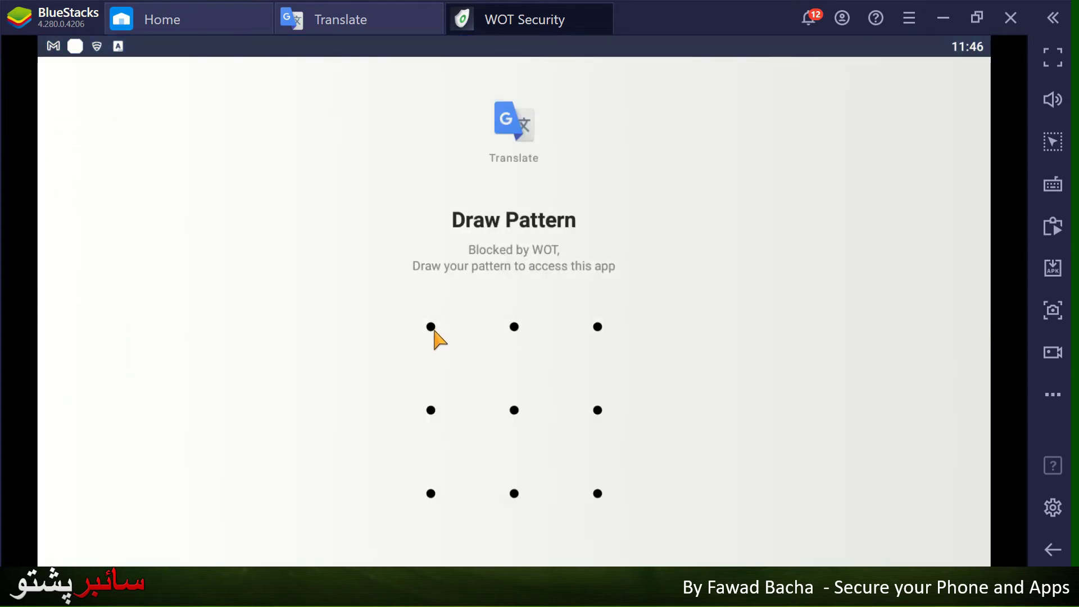
left_click(208, 34)
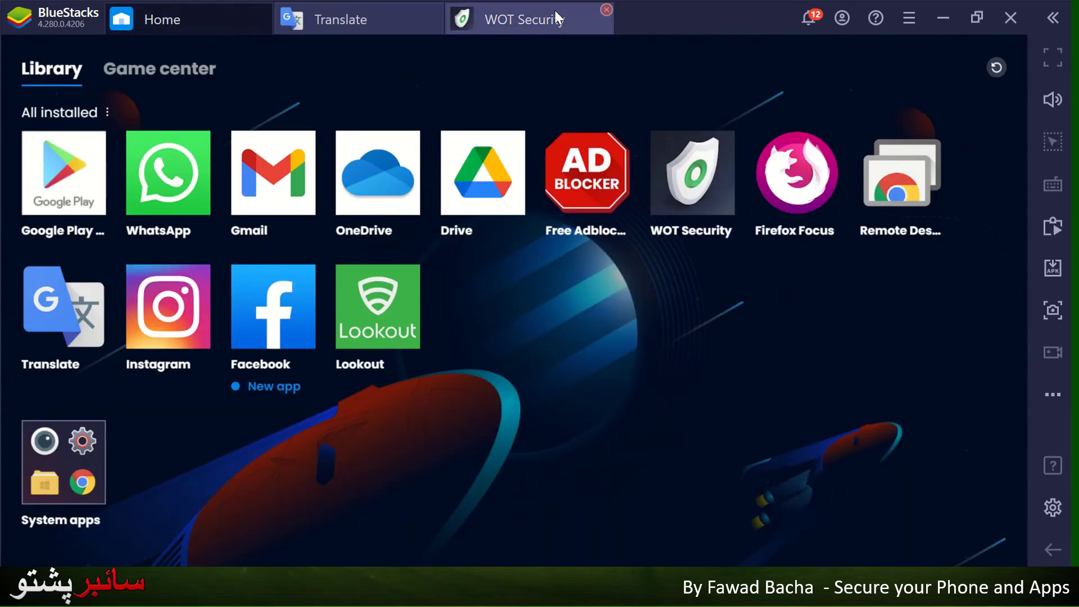
left_click(416, 14)
left_click(436, 10)
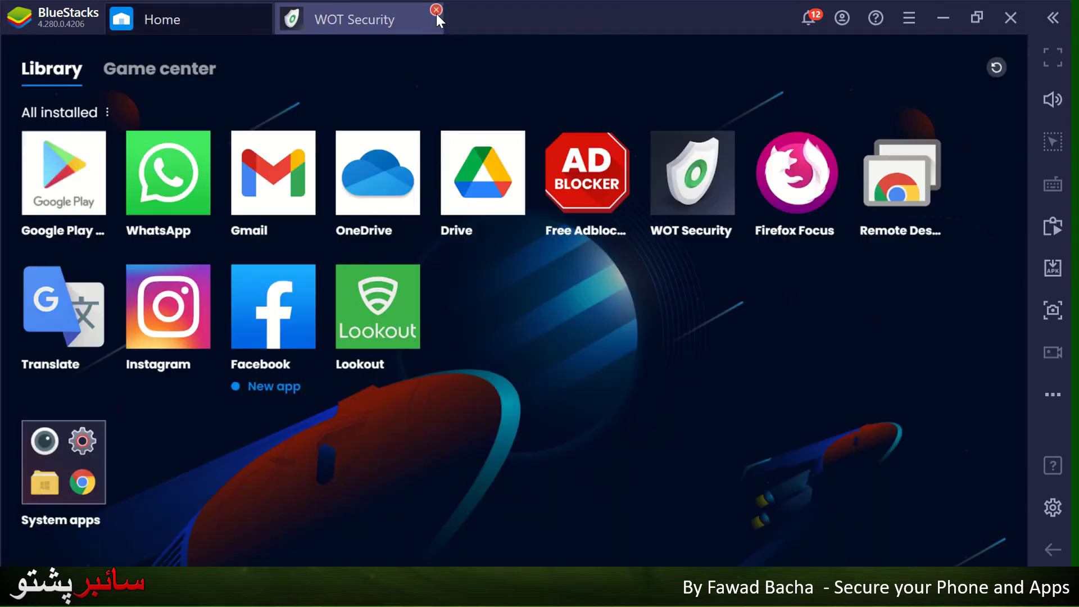
left_click(437, 10)
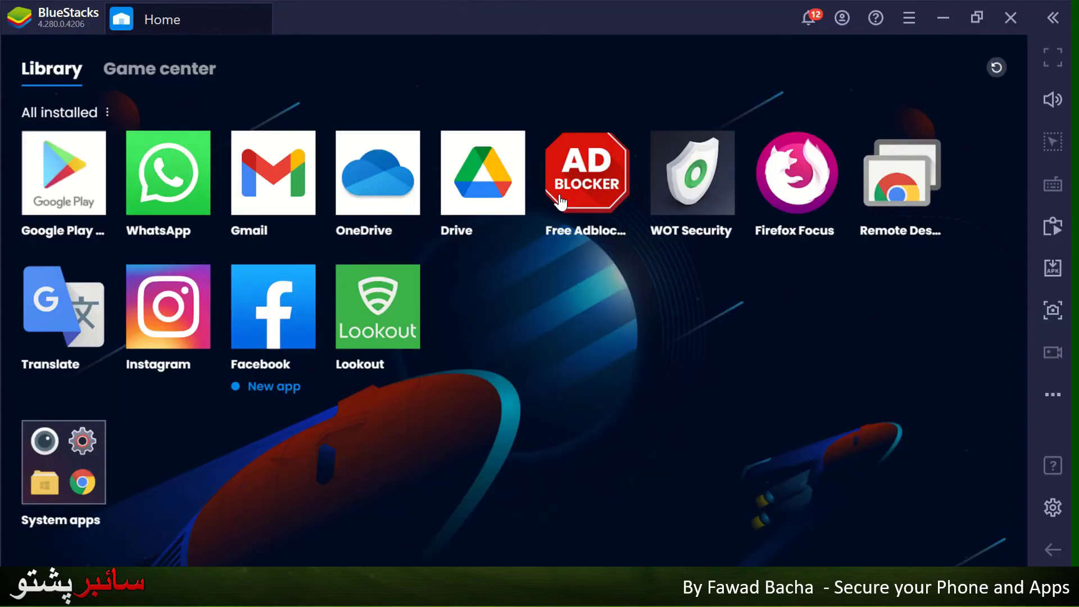
With WOT Security running, open the locked Translate app by drawing the unlock pattern, and close Translate again
left_click(717, 197)
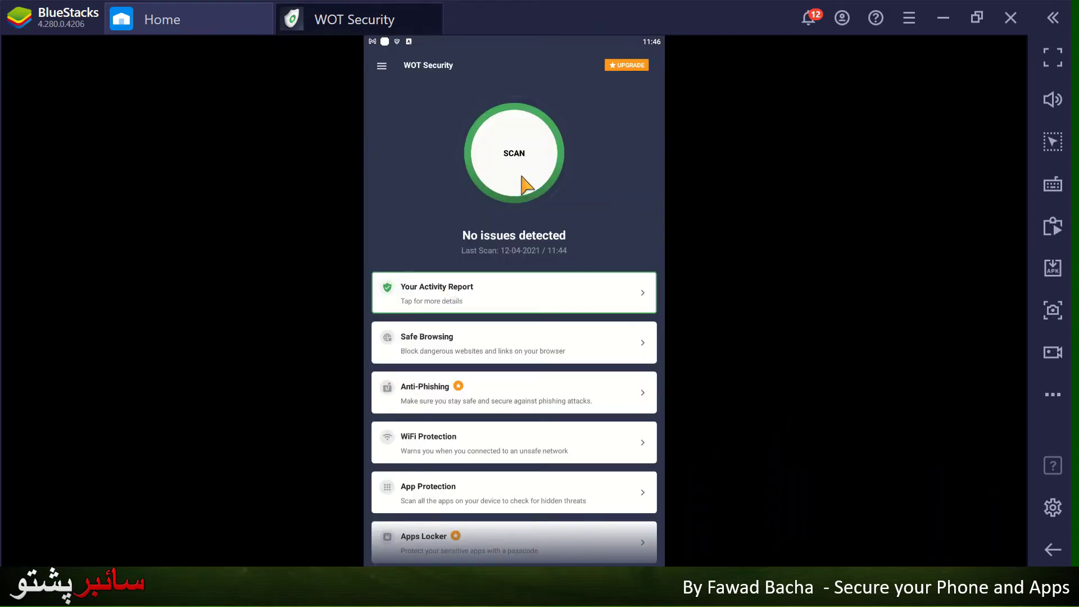
left_click(180, 18)
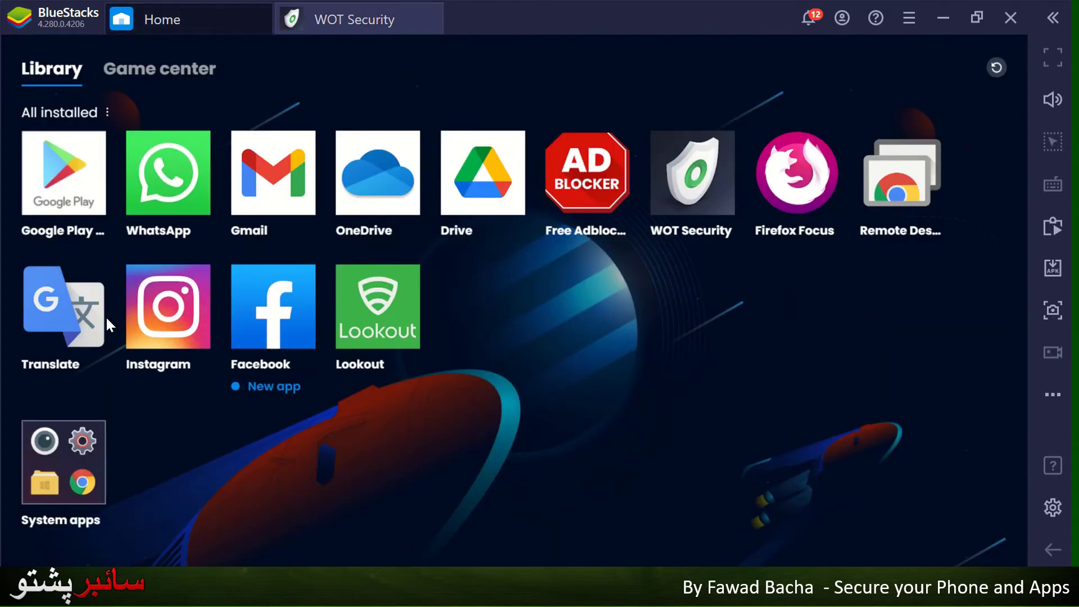
left_click(106, 316)
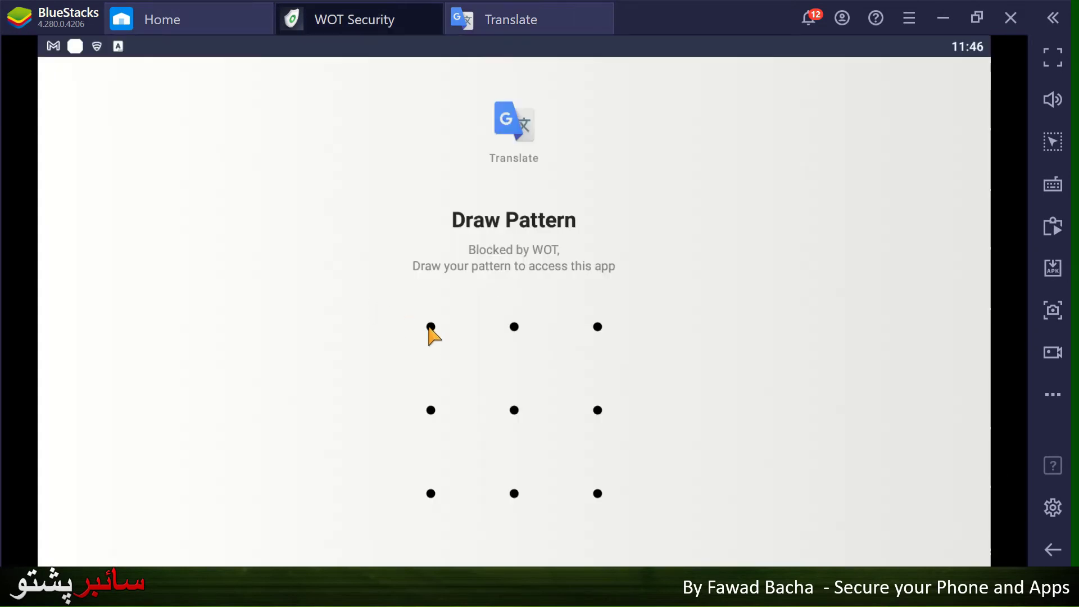
mouse_move(431, 328)
left_mouse_down()
mouse_move(600, 322)
mouse_move(478, 487)
mouse_move(435, 498)
mouse_move(629, 499)
left_mouse_up()
mouse_move(433, 329)
left_mouse_down()
mouse_move(599, 325)
mouse_move(489, 422)
mouse_move(433, 500)
mouse_move(585, 496)
mouse_move(431, 334)
left_mouse_up()
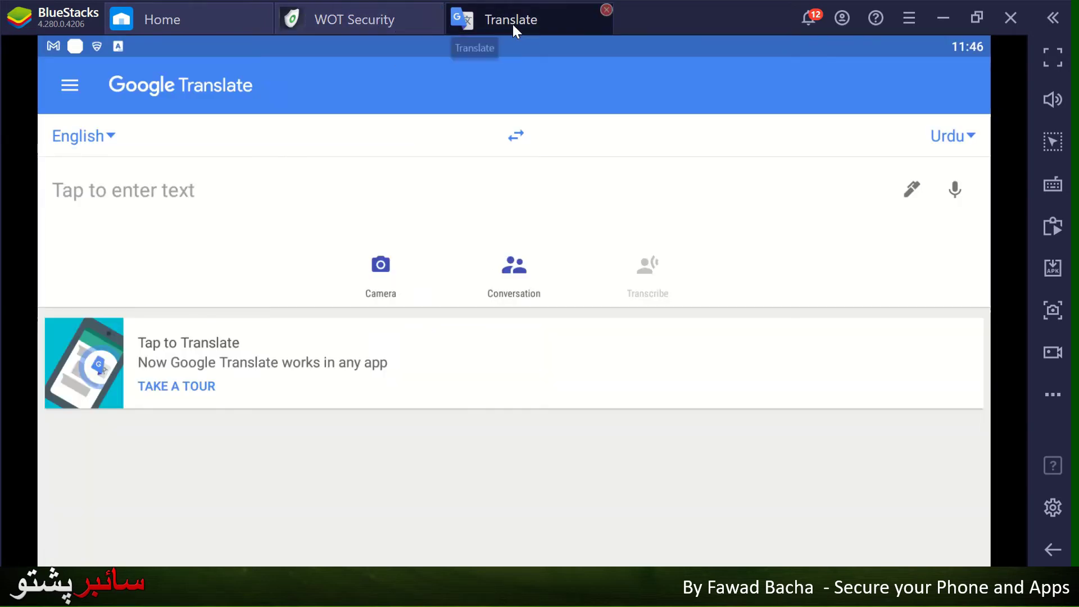
left_click(607, 9)
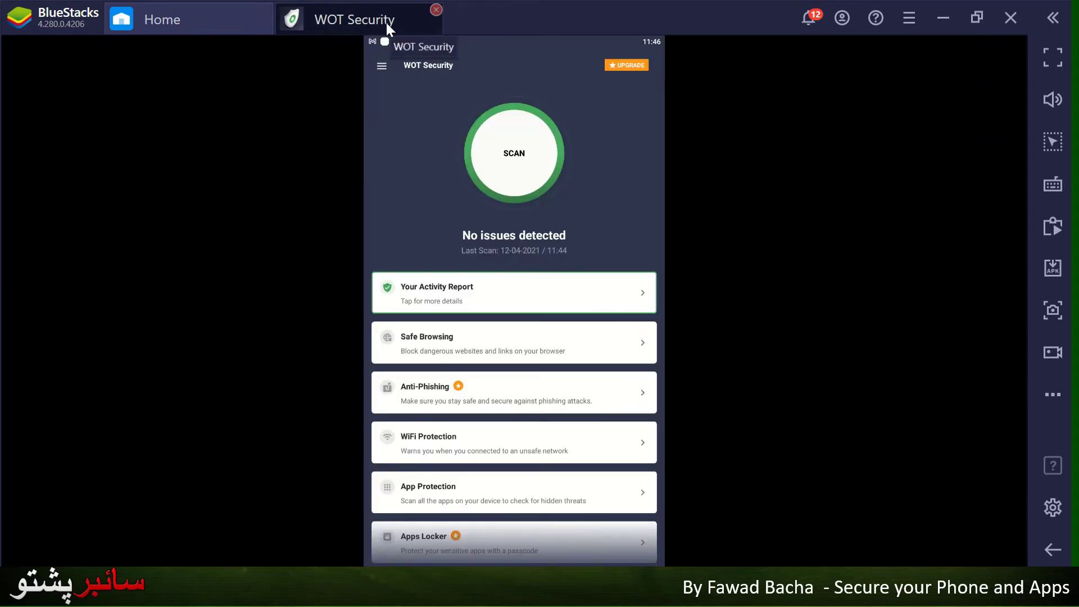
Scan the current network with WiFi Protection and return to the WOT Security main screen
scroll(461, 484, "down", 3)
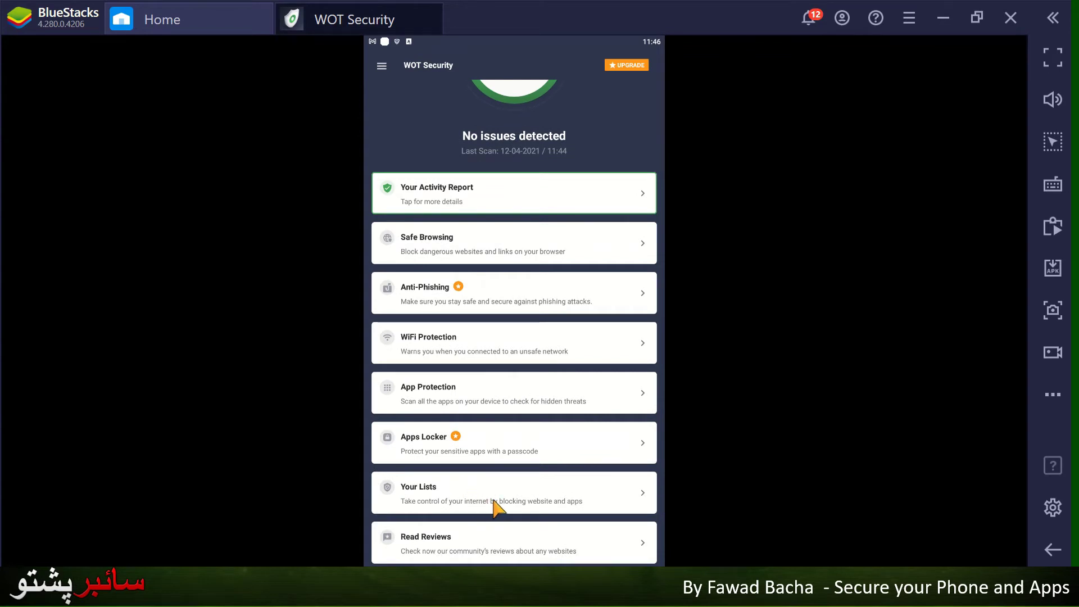
left_click(454, 353)
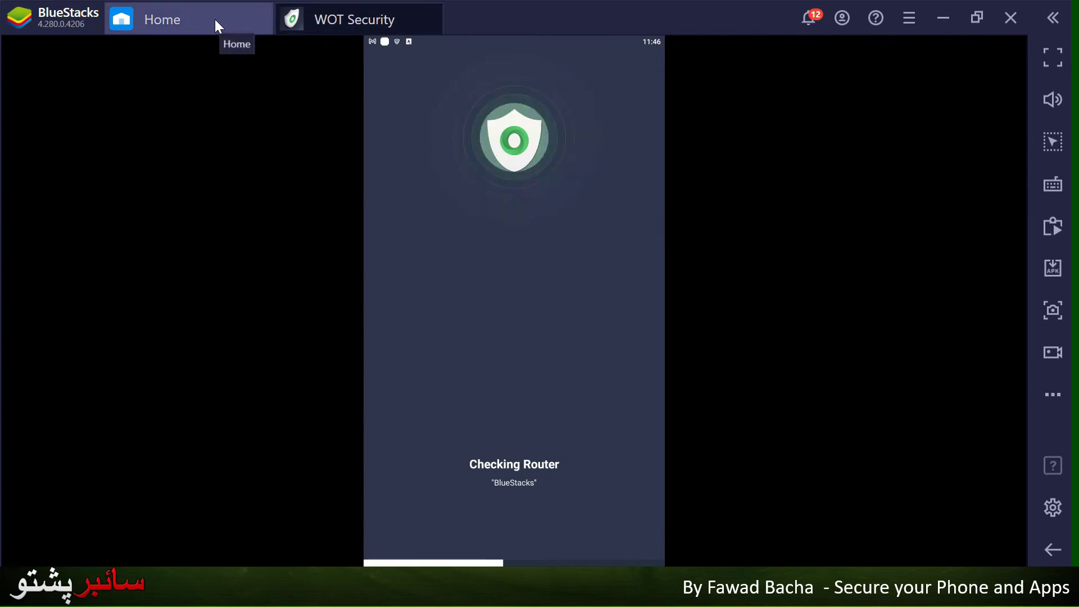
mouse_move(378, 8)
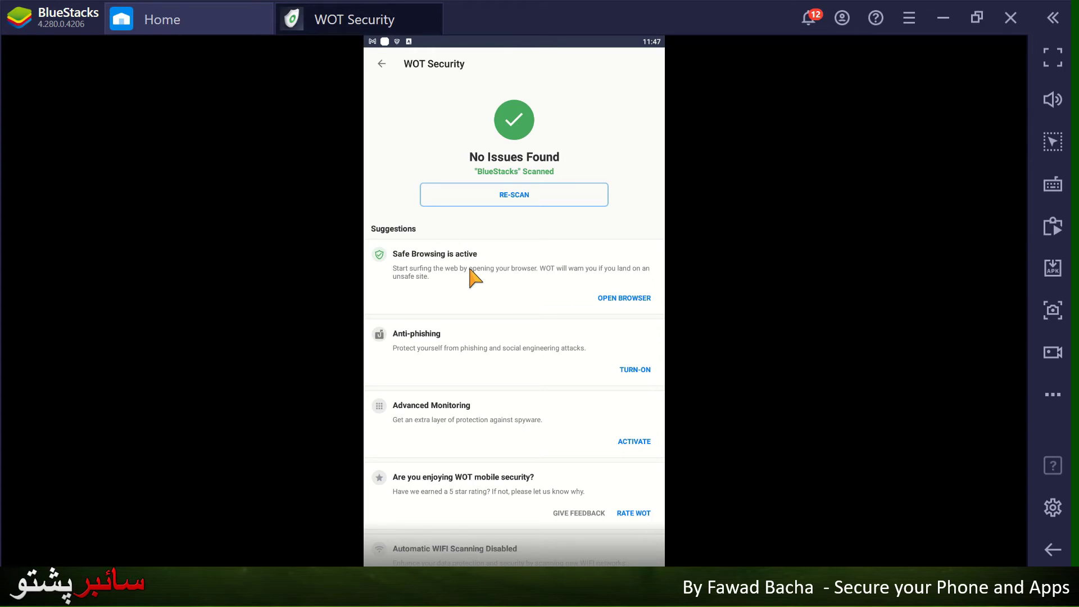
left_click(383, 65)
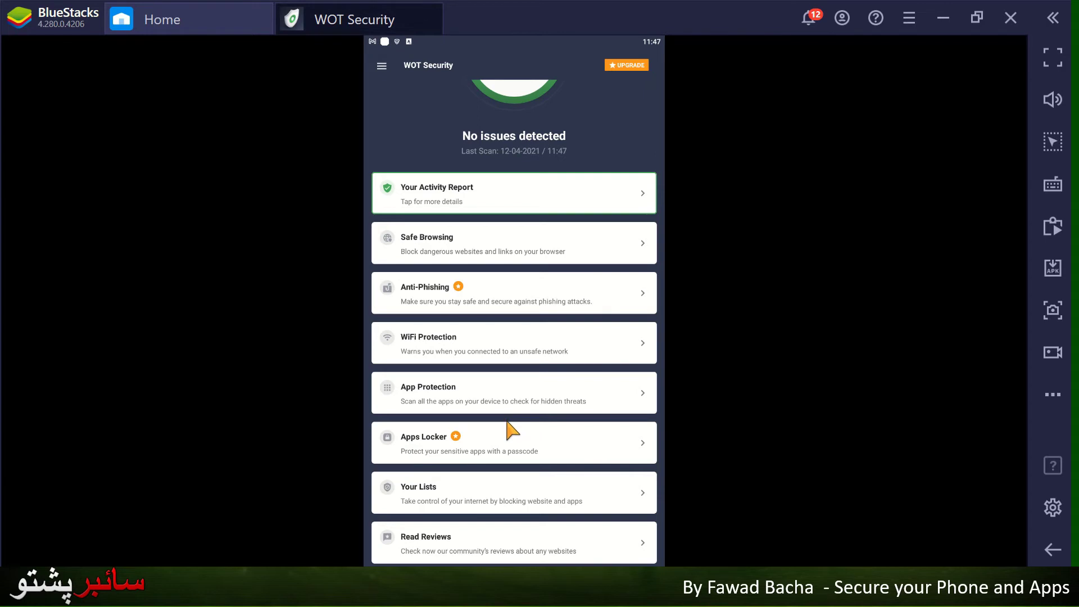
left_click(515, 506)
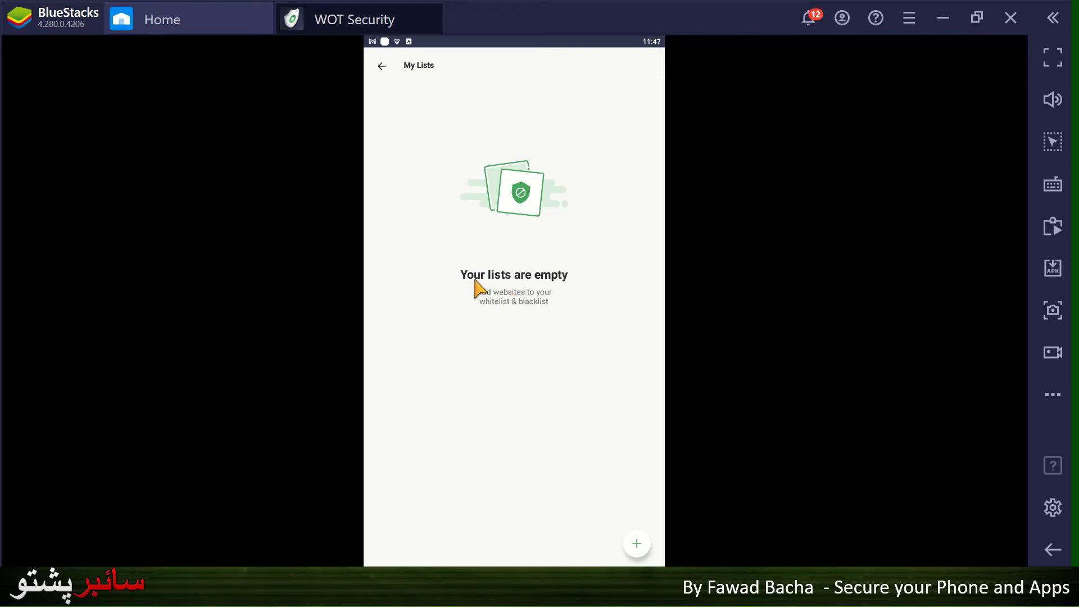
left_click(383, 66)
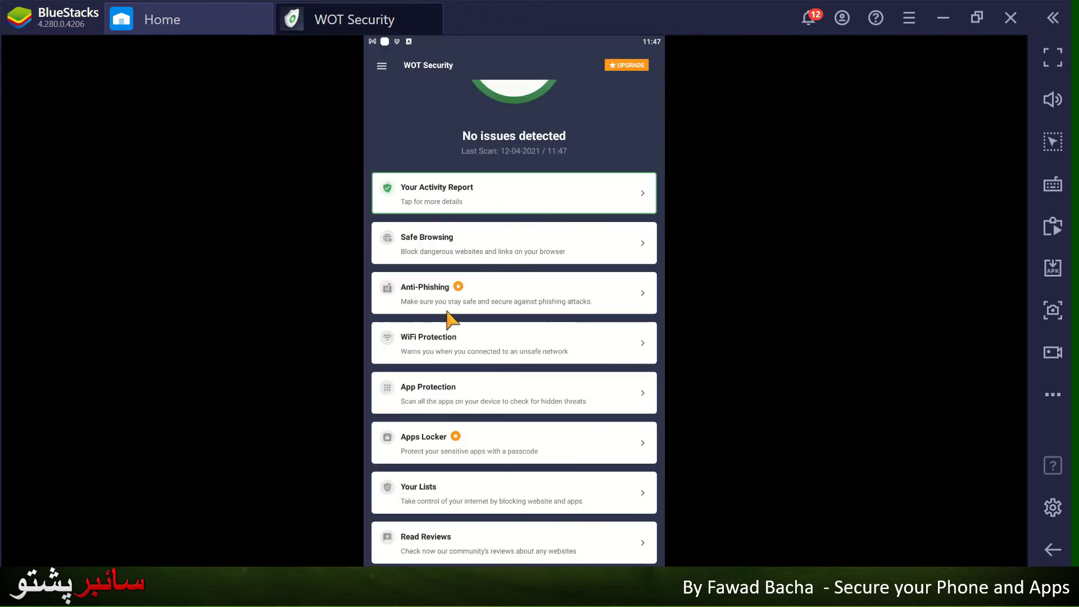
left_click(472, 509)
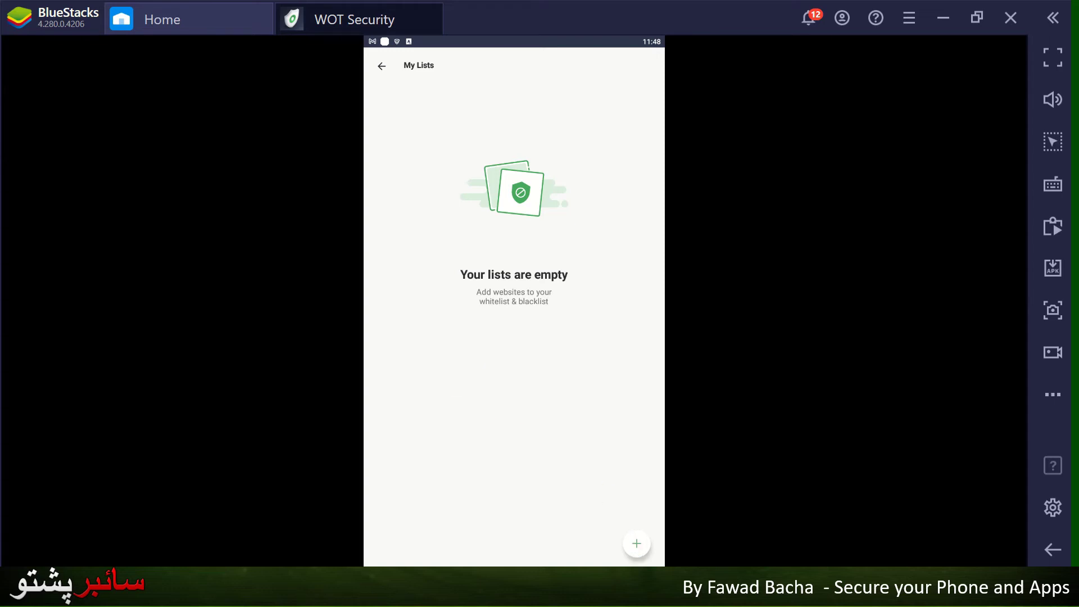
left_click(637, 544)
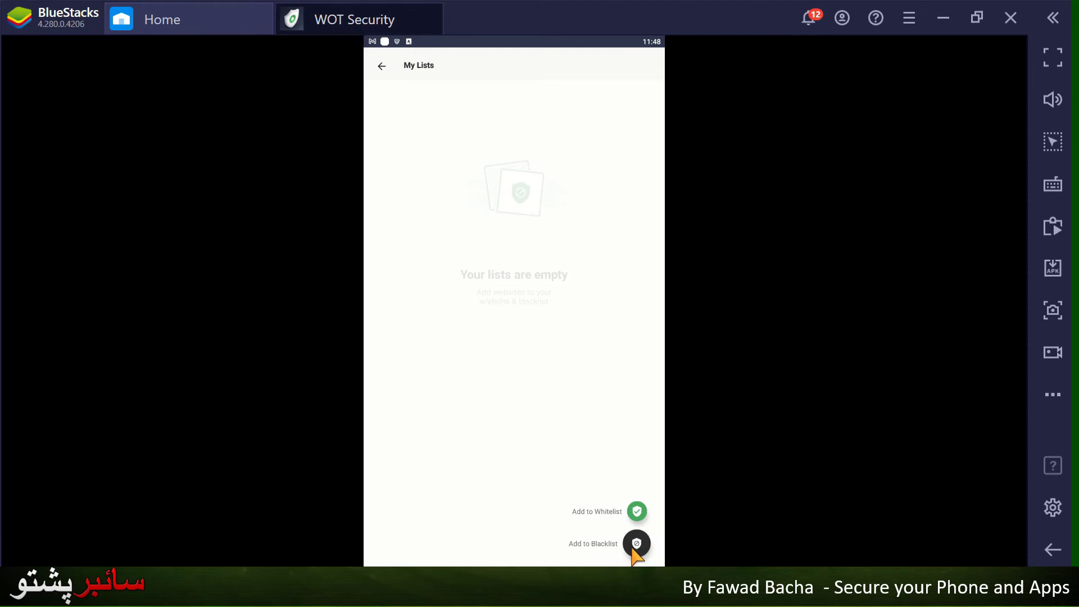
left_click(597, 547)
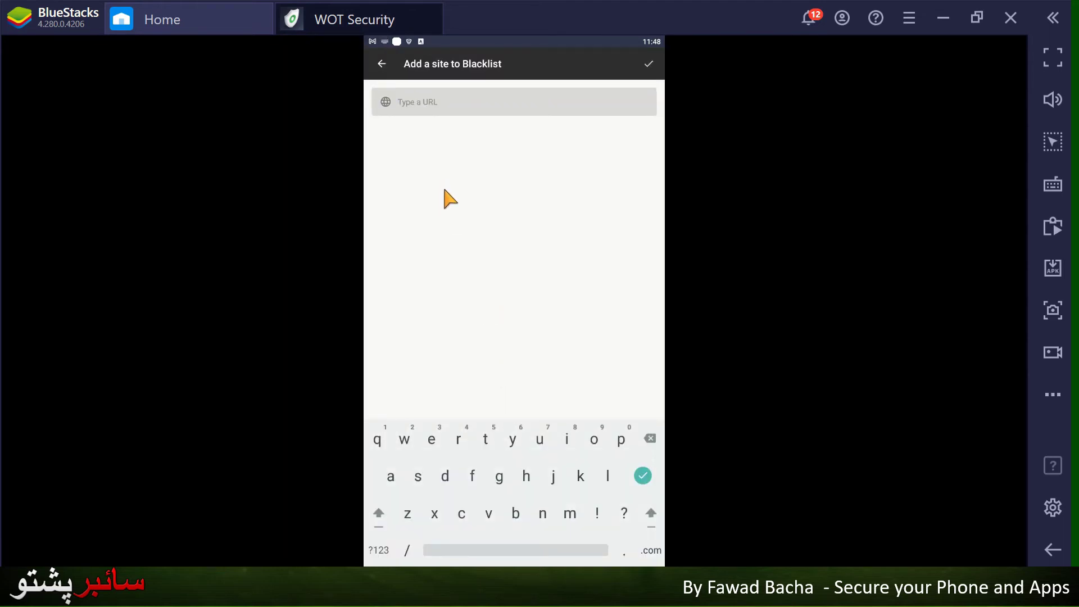
type("www.yahoo.com")
left_click(647, 67)
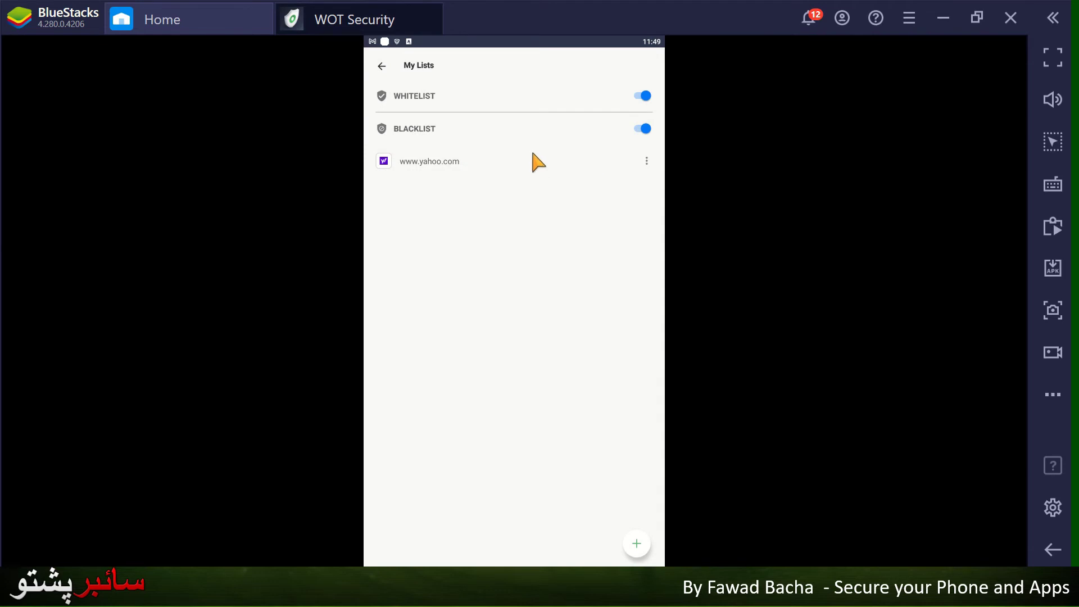
left_click(382, 66)
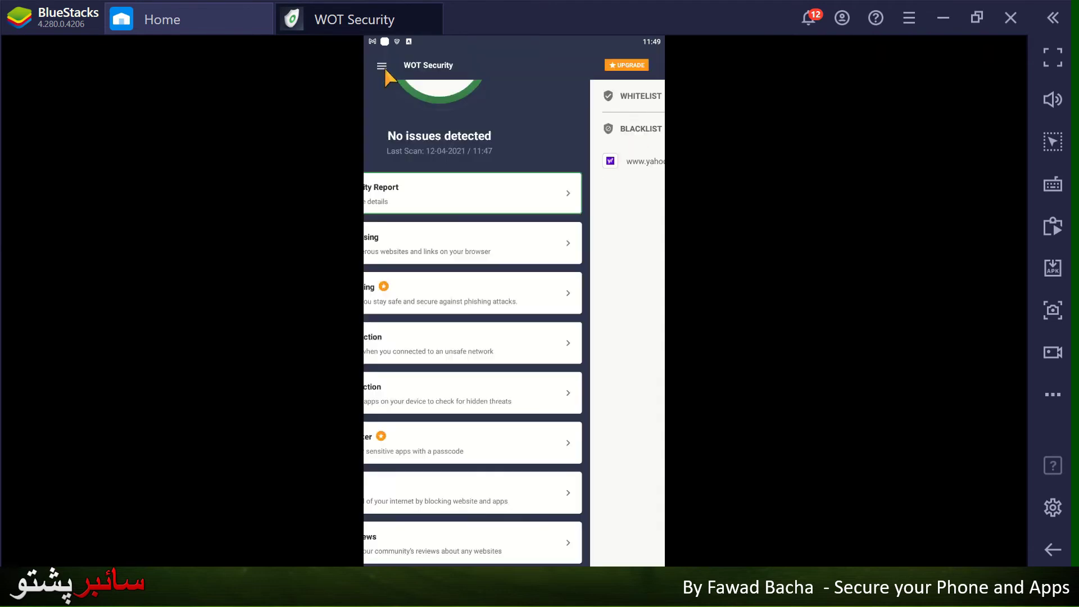
Open Firefox Focus from the Home library, view its privacy introduction and return to WOT Security
left_click(195, 27)
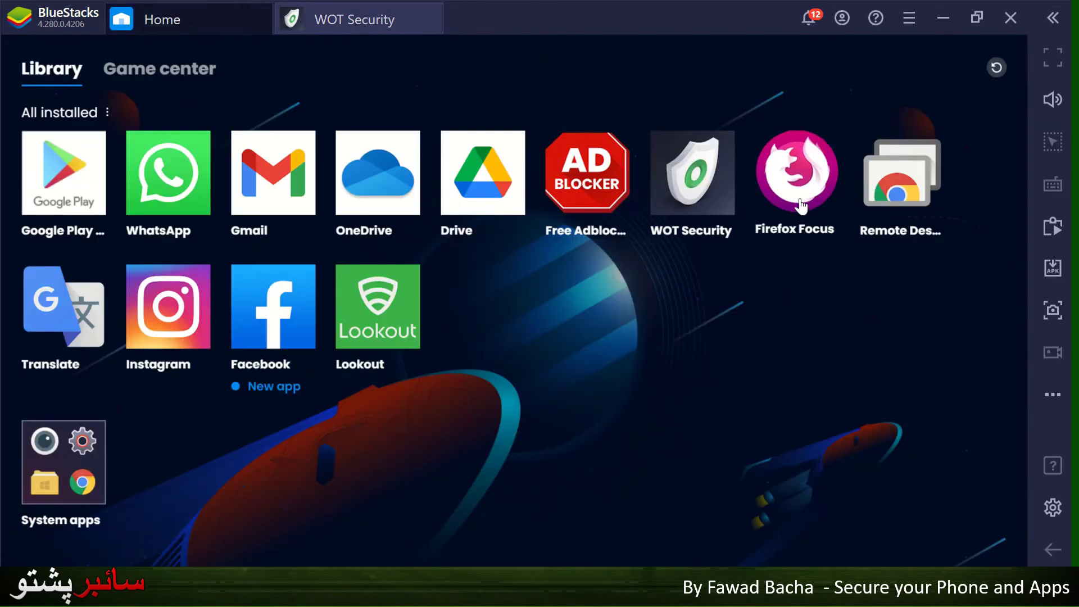
left_click(797, 180)
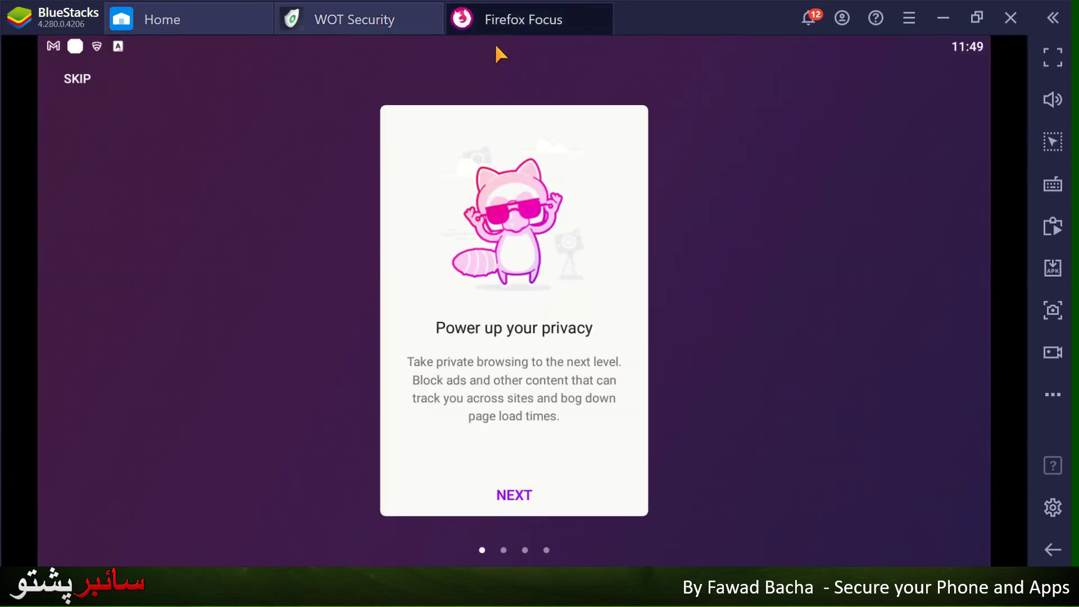
left_click(509, 497)
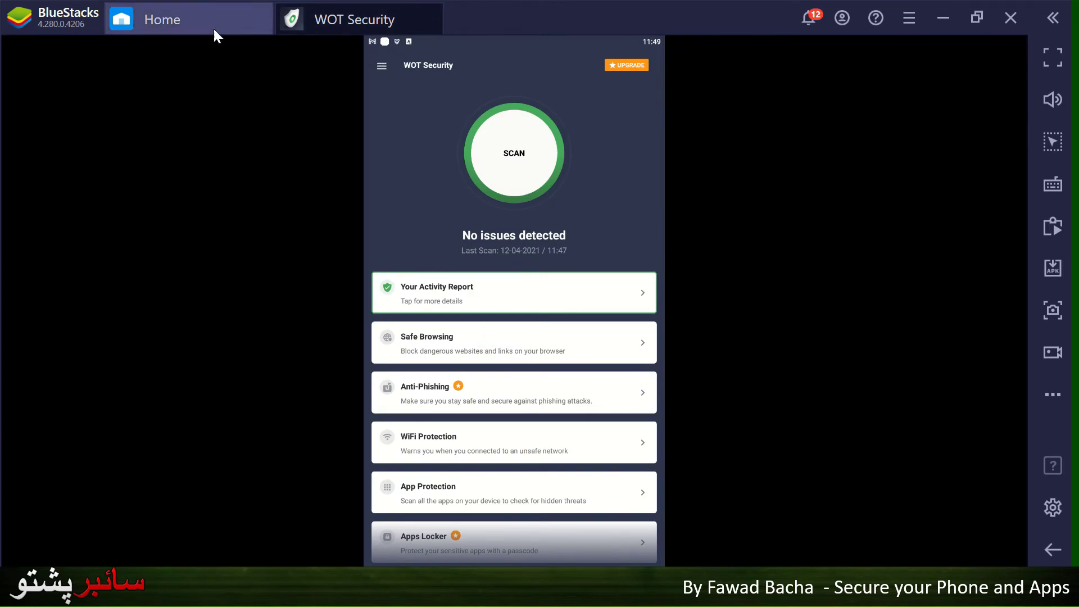
Reopen Firefox Focus from the Home library, draw the unlock pattern on the lock screen, and close the open apps
left_click(195, 24)
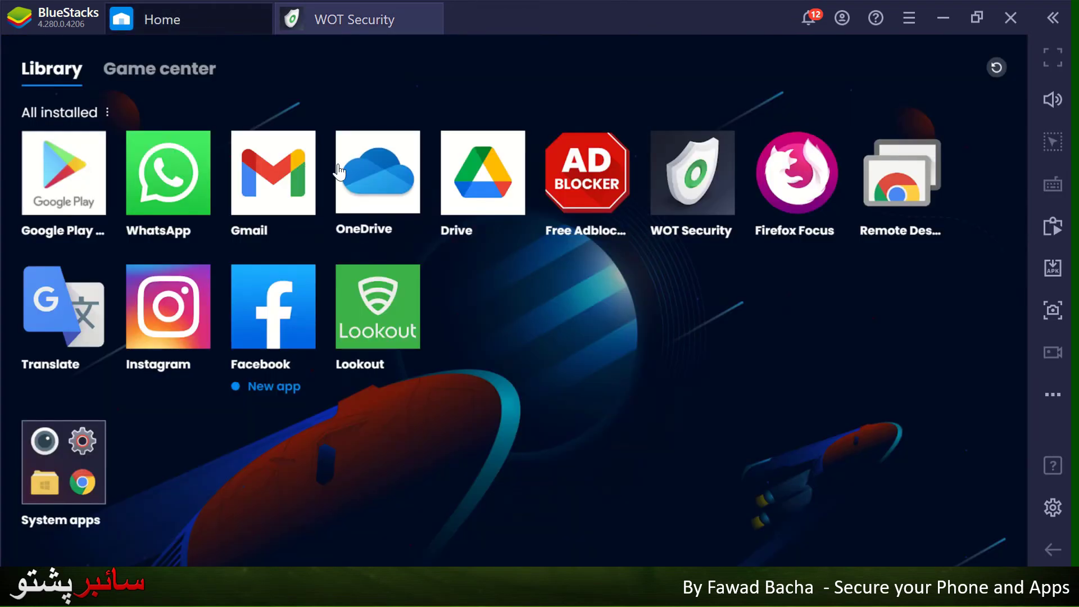
left_click(795, 173)
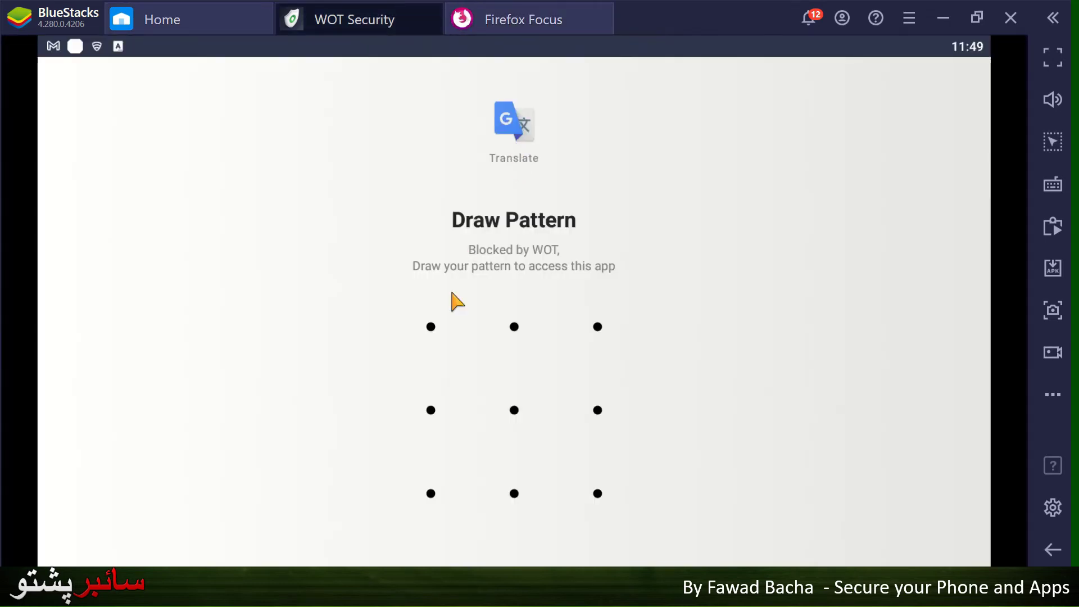
mouse_move(438, 331)
left_mouse_down()
mouse_move(459, 327)
mouse_move(529, 500)
mouse_move(519, 418)
mouse_move(419, 330)
mouse_move(431, 326)
left_mouse_up()
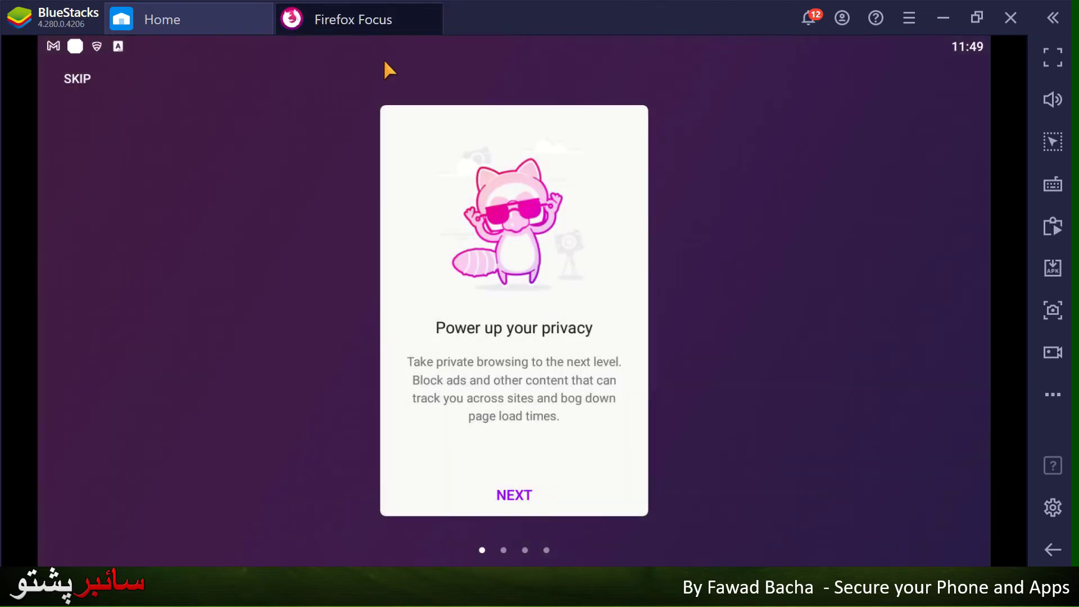
left_click(513, 495)
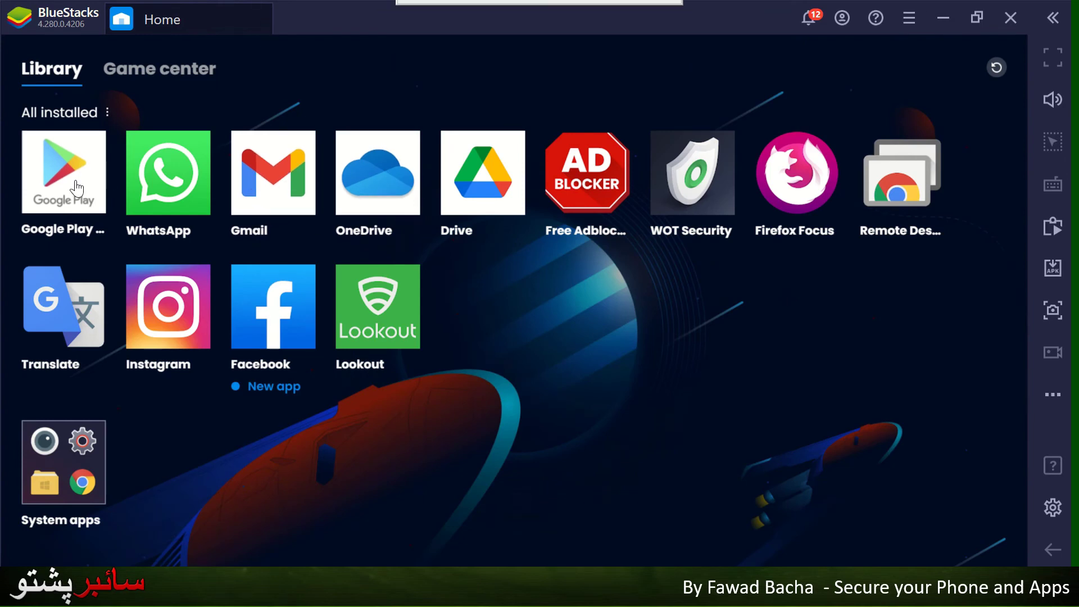
left_click(93, 492)
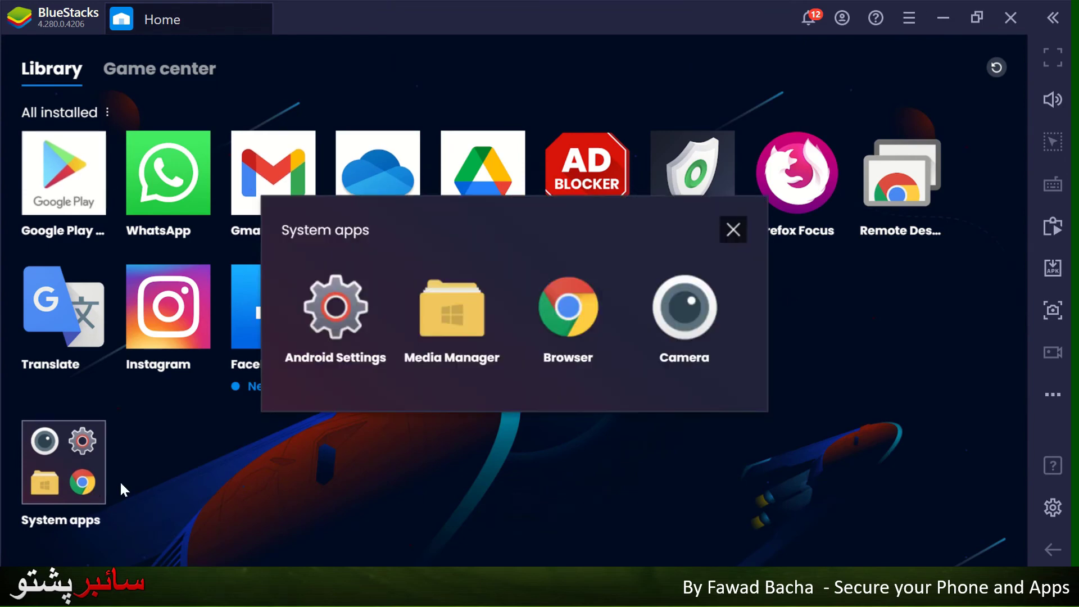
left_click(567, 314)
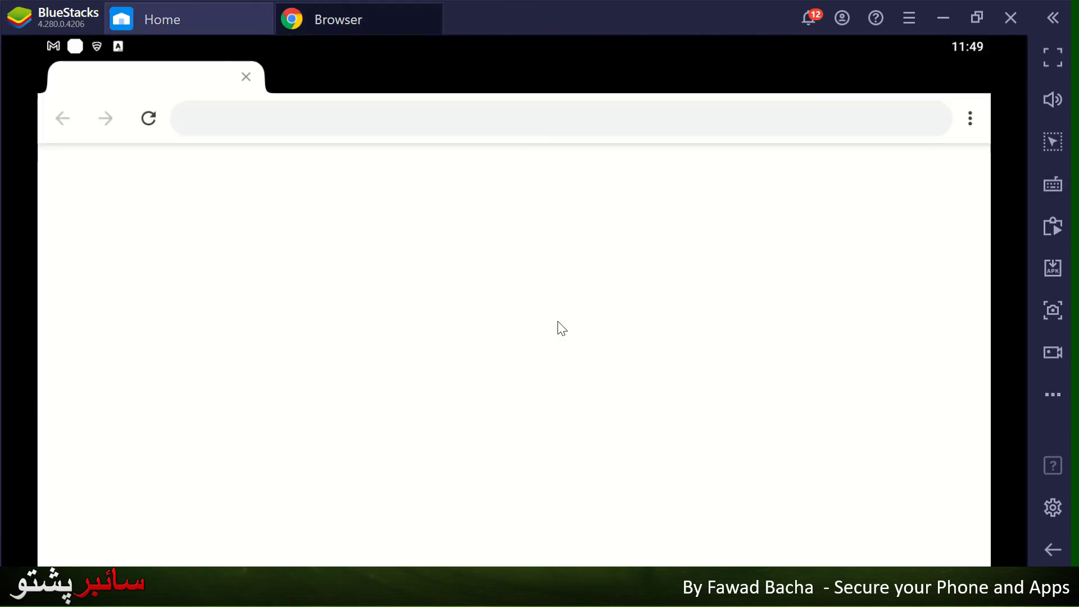
left_click(289, 118)
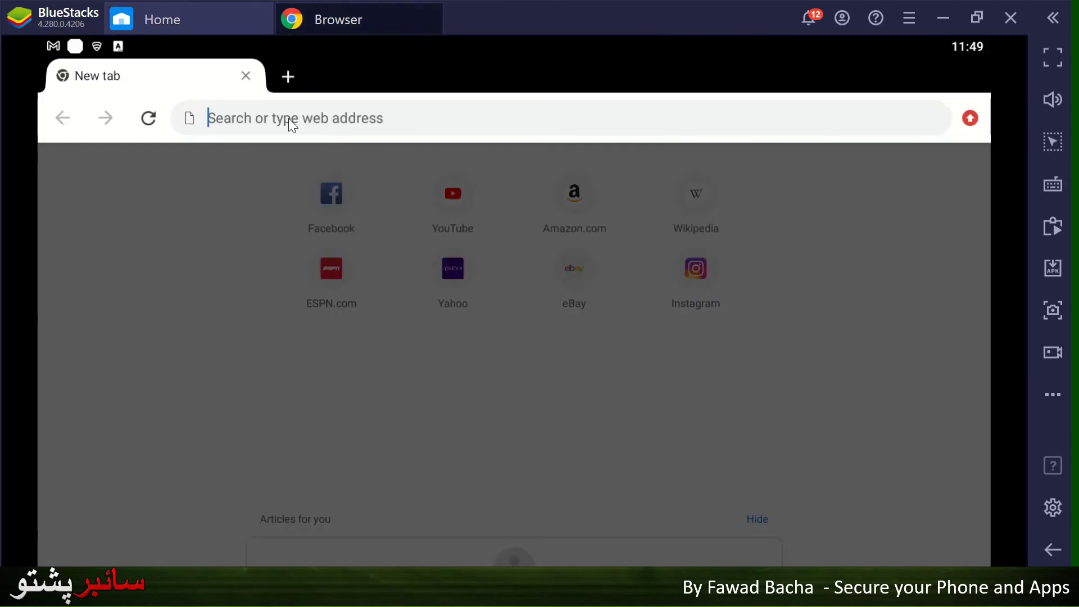
type("www")
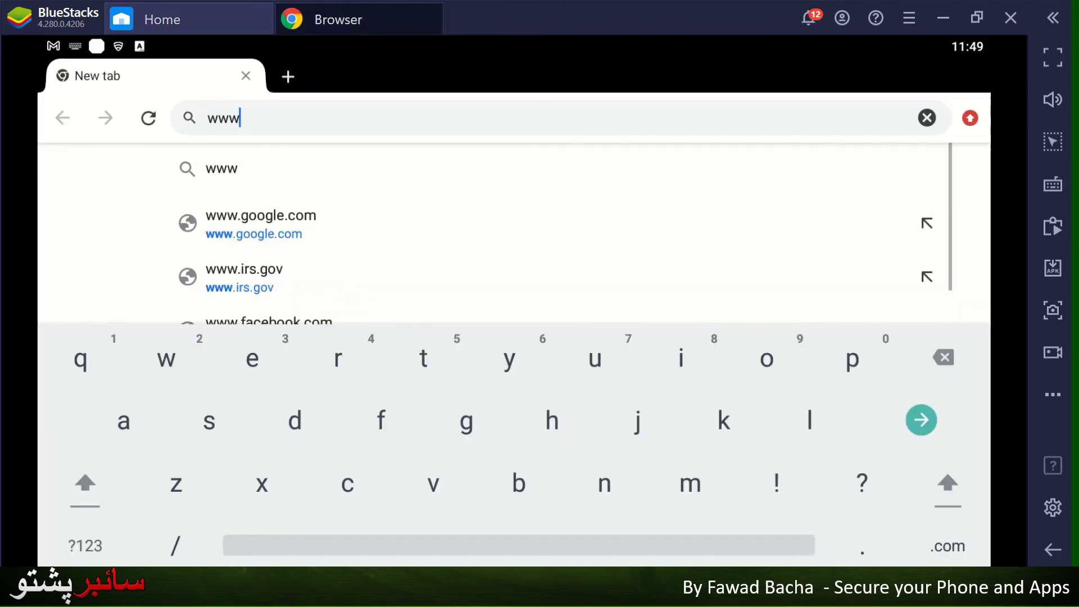
type(".yahoo.com")
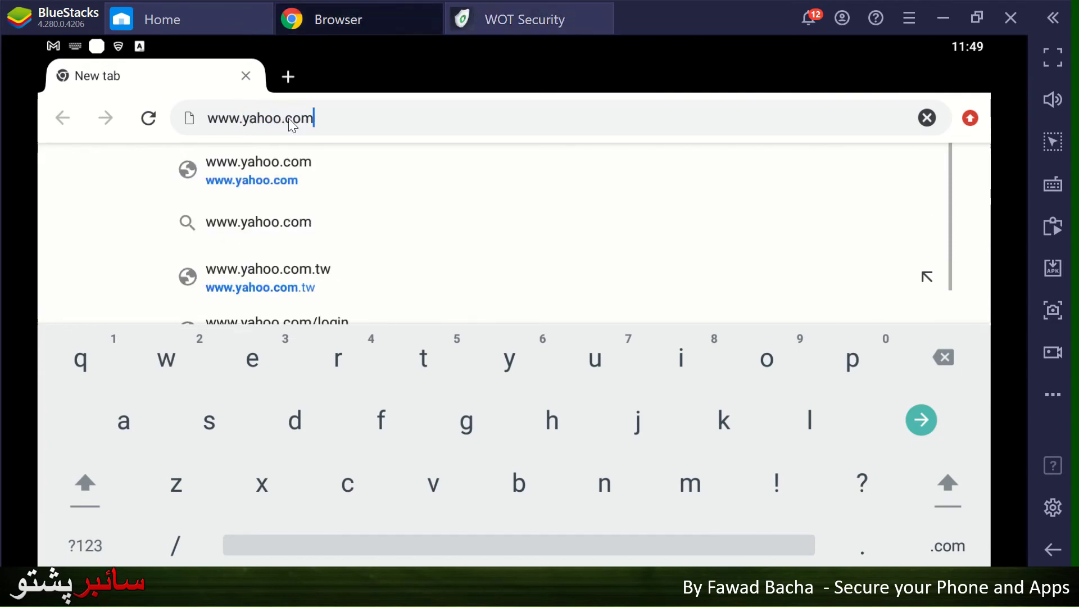
key("Return")
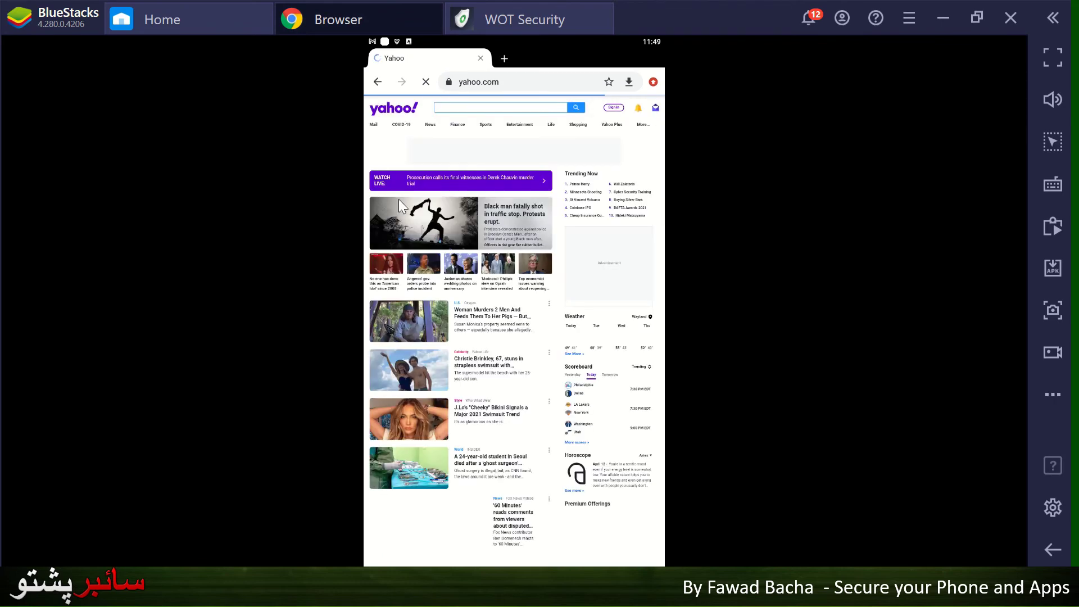
Switch back to WOT Security and start a new security scan
left_click(508, 19)
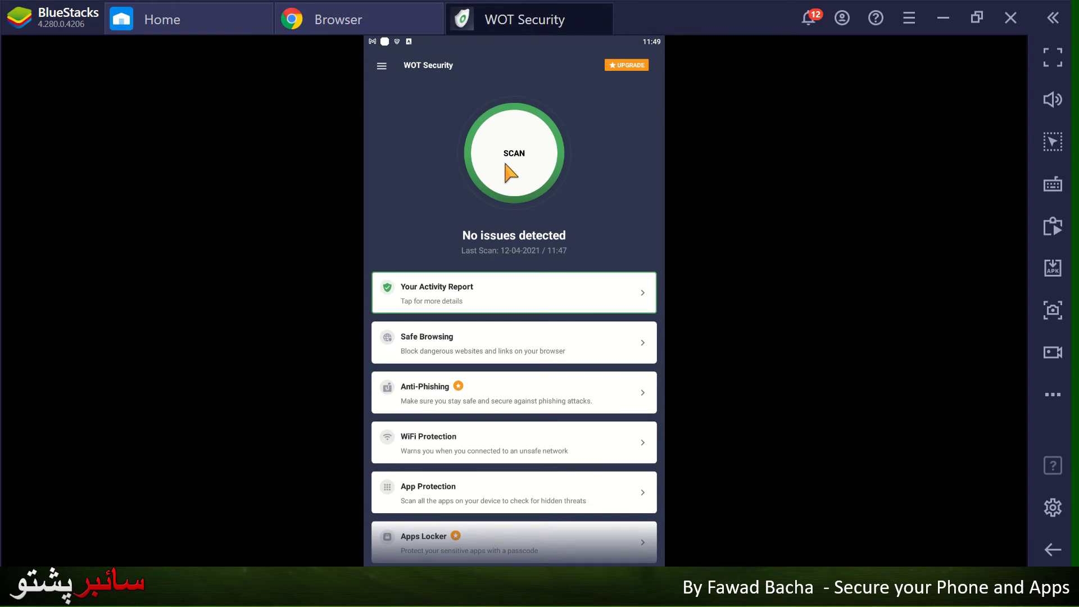
left_click(505, 164)
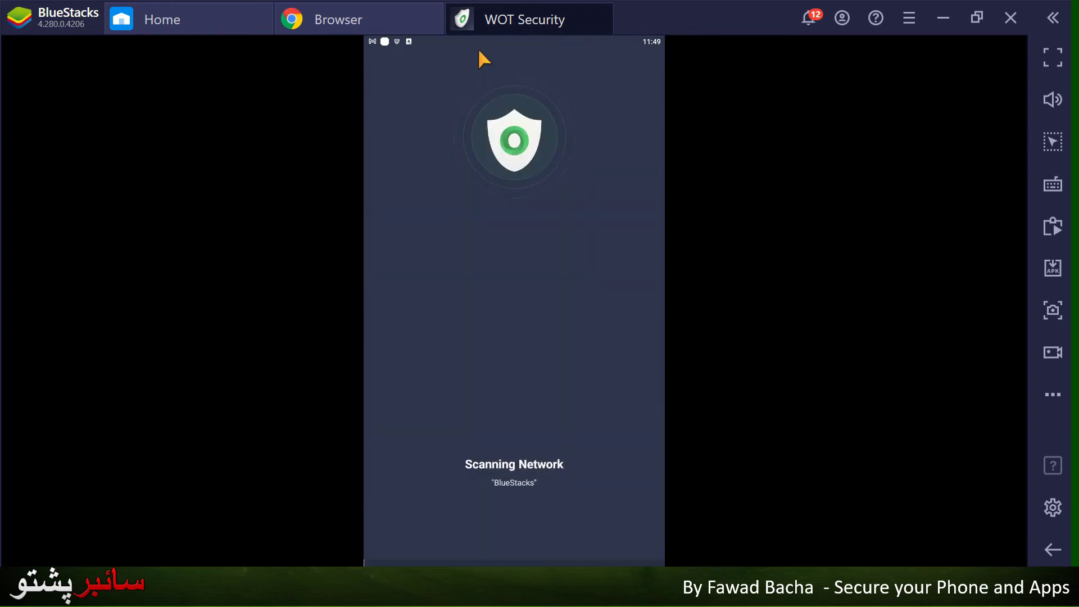
Draw the unlock pattern on the Translate lock screen and close the Yahoo page in the browser
left_click(437, 14)
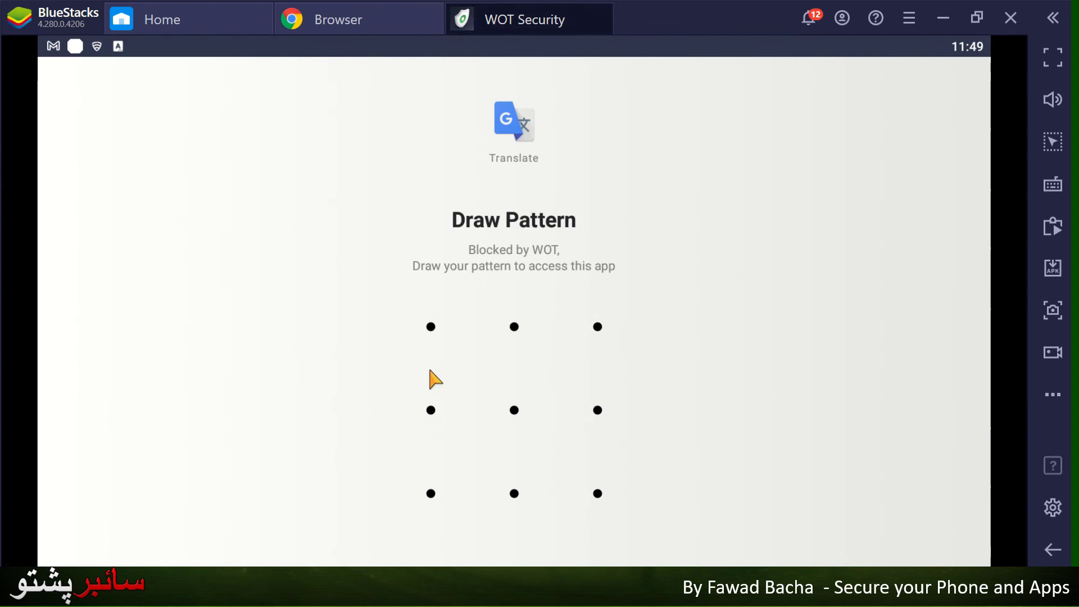
mouse_move(432, 334)
left_mouse_down()
mouse_move(577, 332)
mouse_move(463, 459)
mouse_move(549, 491)
mouse_move(521, 419)
mouse_move(430, 328)
left_mouse_up()
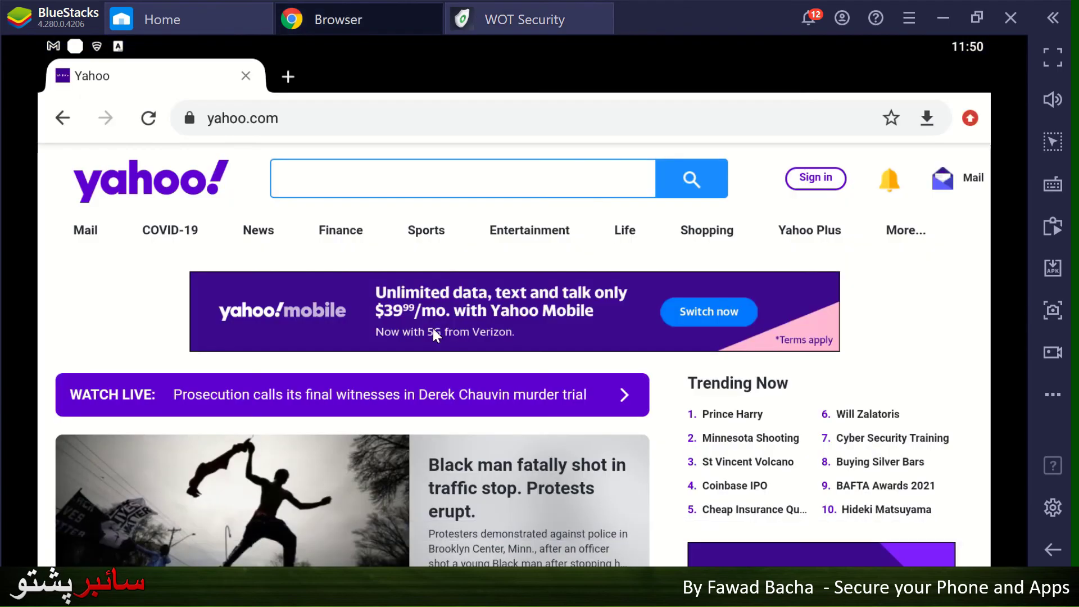
left_click(246, 76)
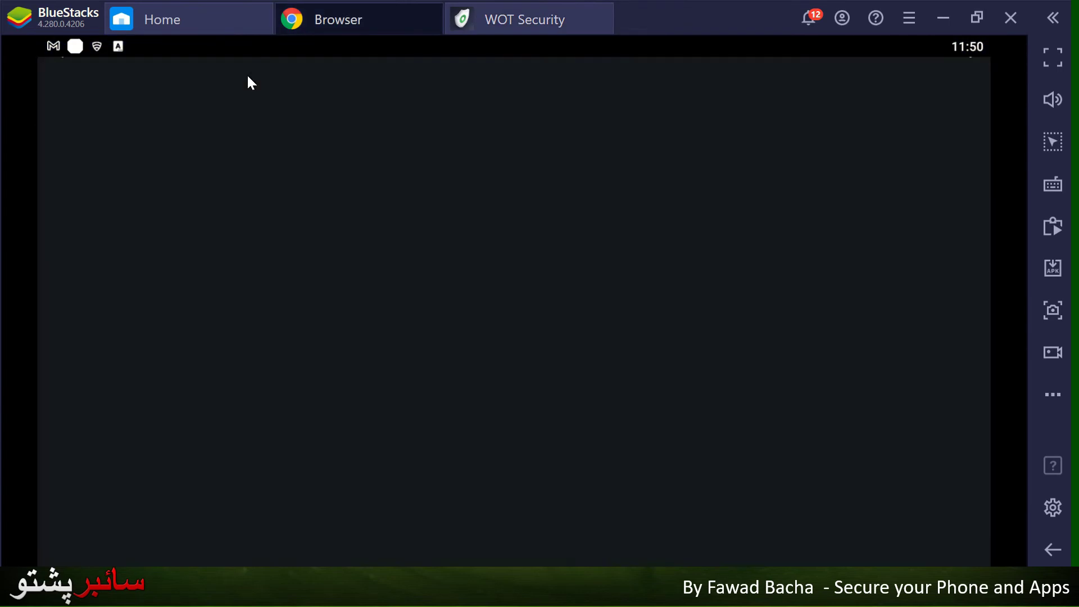
Activate App Protection in WOT Security, drawing the unlock pattern when asked, and permit usage access for WOT Security
left_click(496, 25)
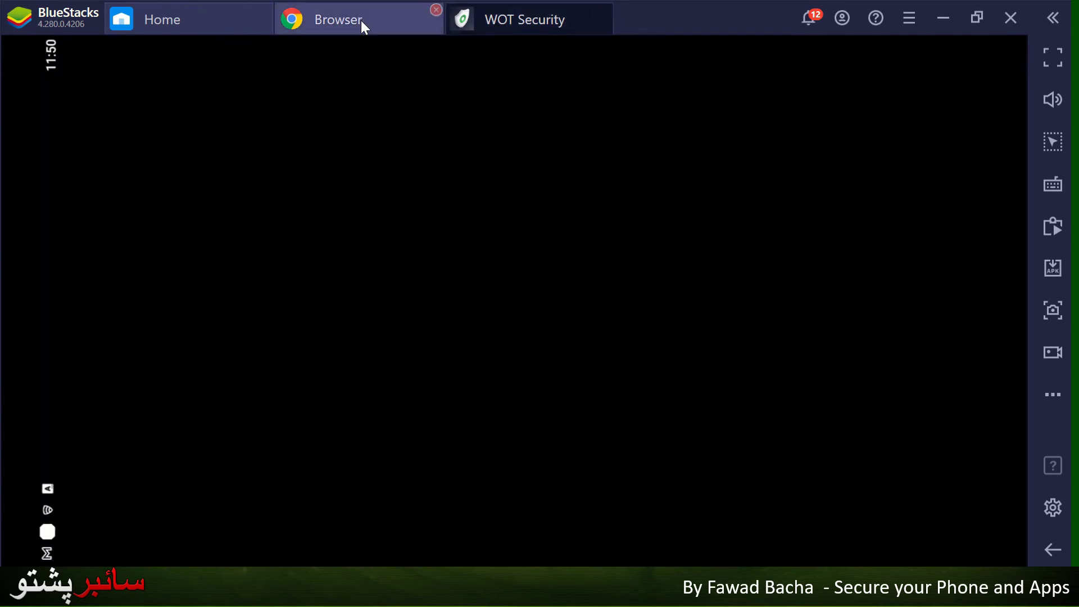
mouse_move(422, 43)
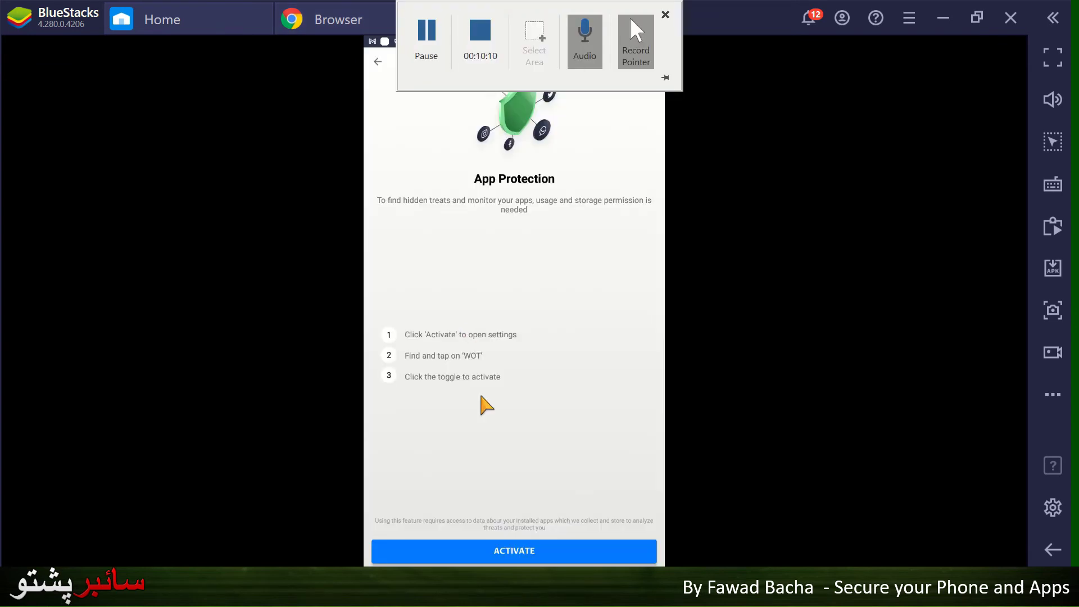
left_click(514, 552)
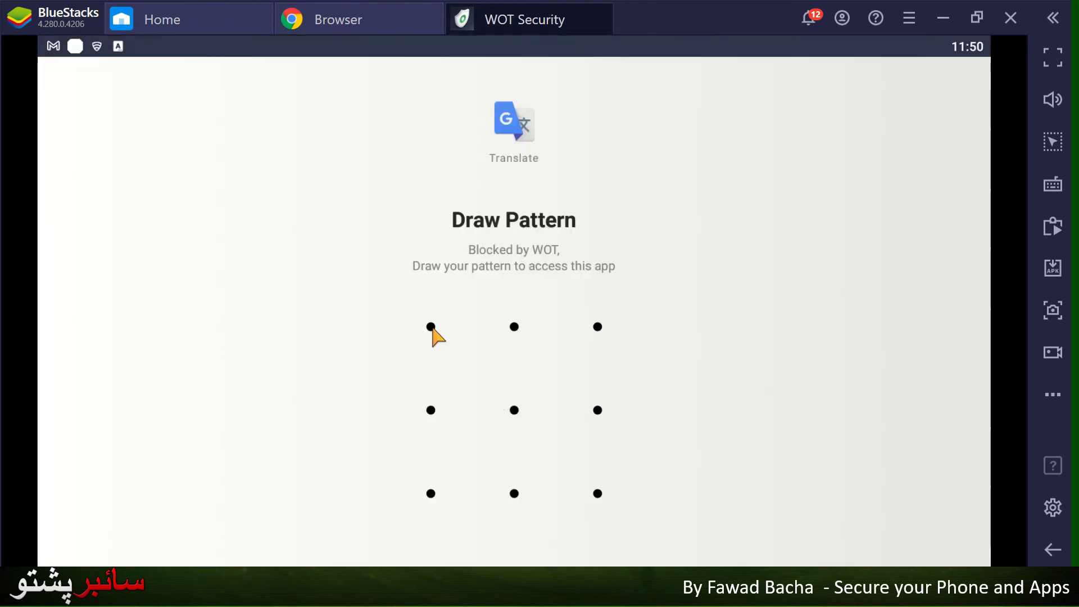
mouse_move(433, 331)
left_mouse_down()
mouse_move(516, 416)
mouse_move(571, 499)
mouse_move(430, 332)
left_mouse_up()
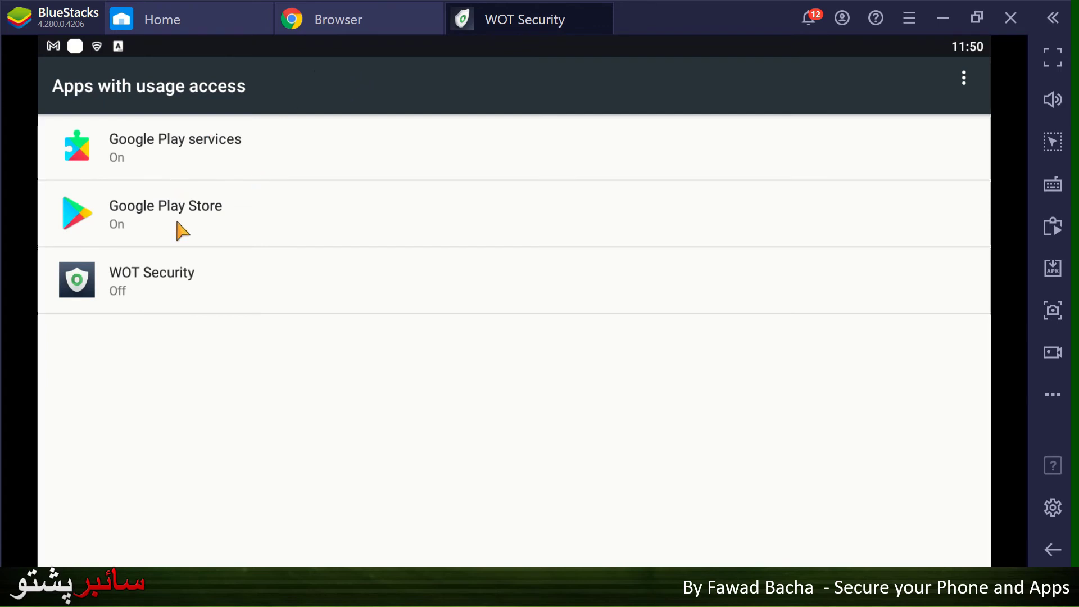
left_click(176, 280)
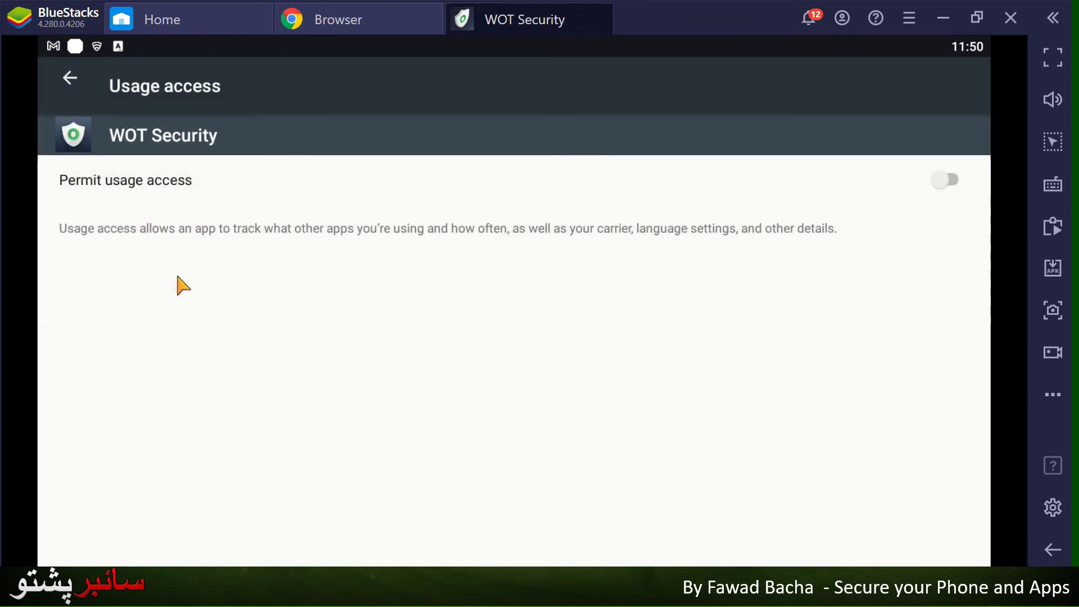
left_click(948, 182)
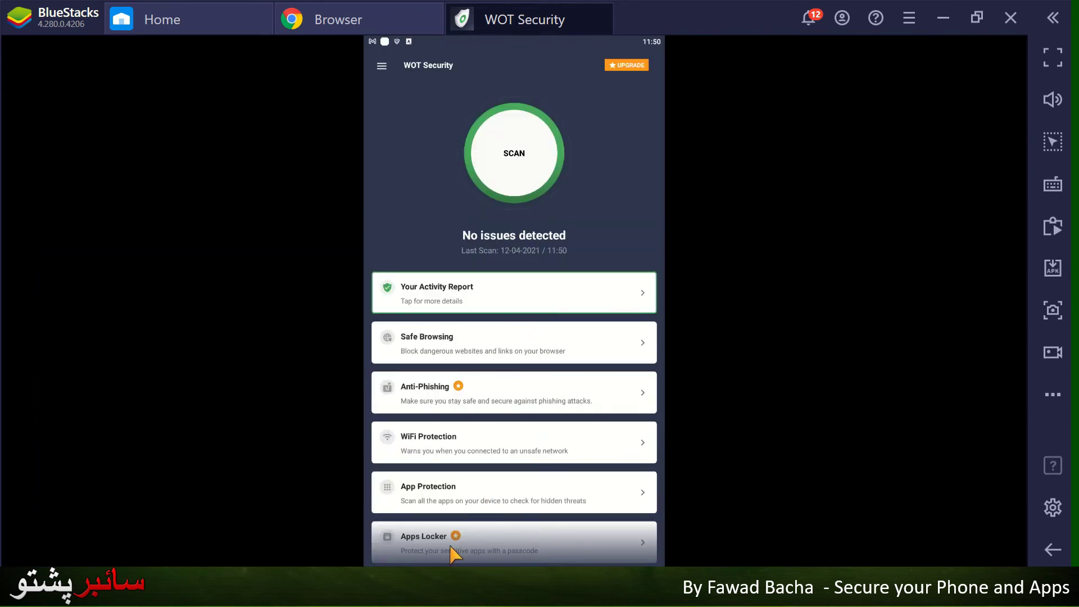
scroll(456, 554, "down", 2)
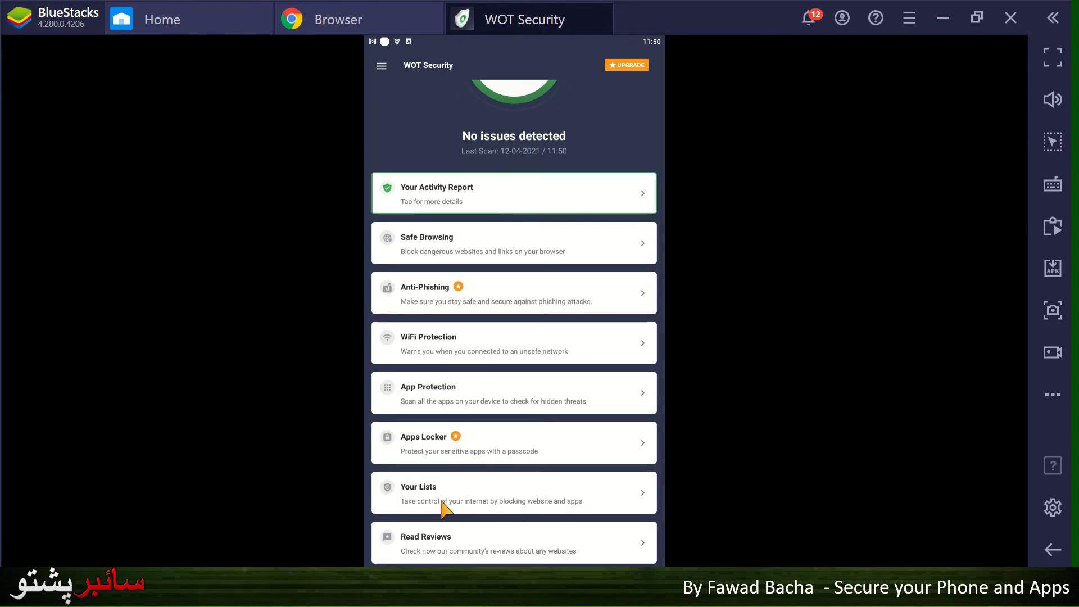
left_click(444, 503)
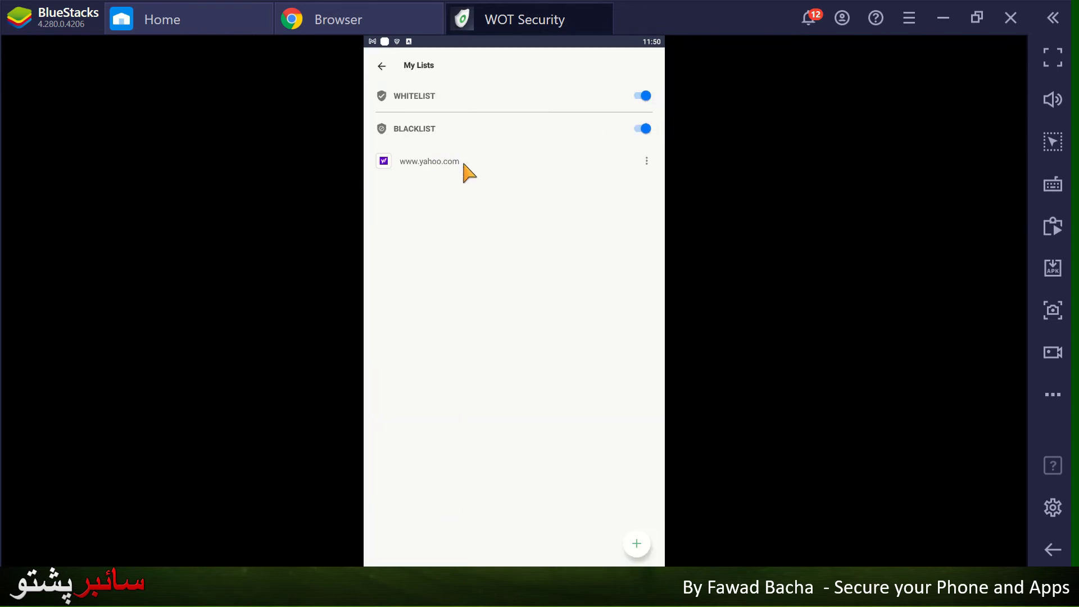
left_click(647, 161)
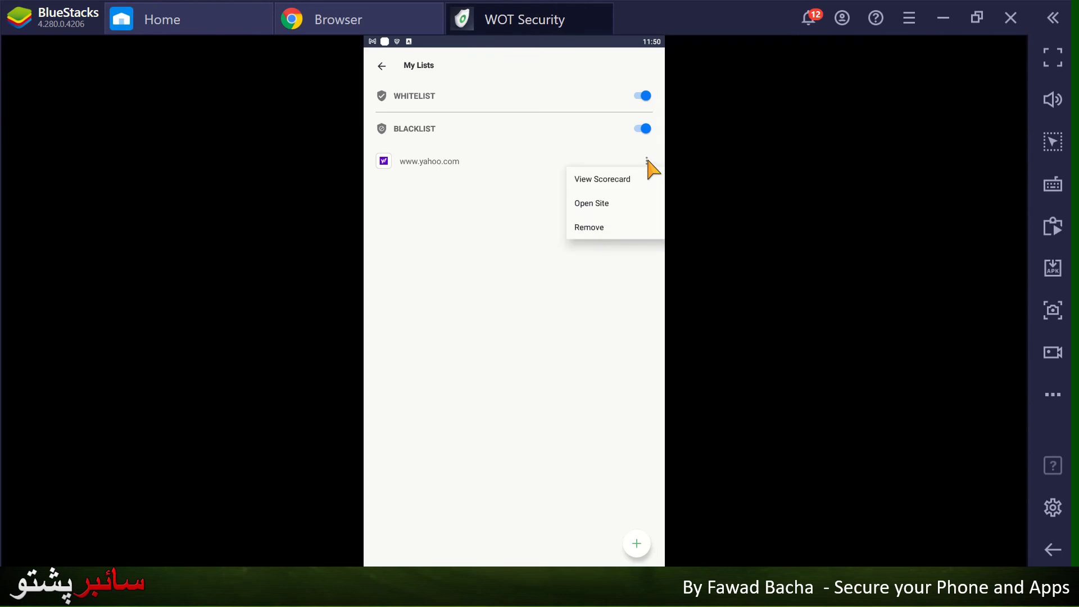
left_click(595, 204)
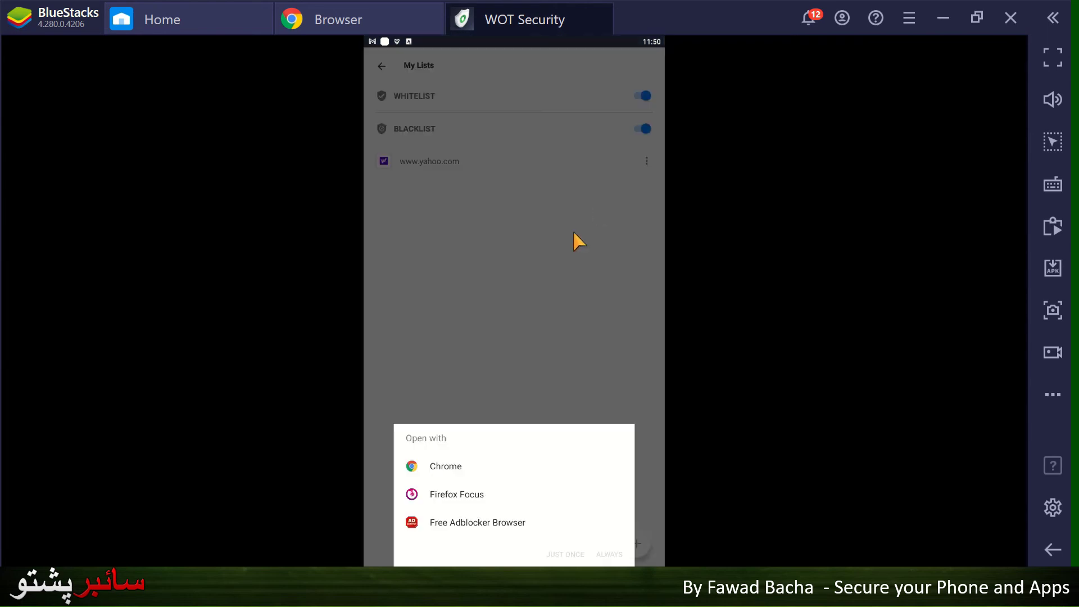
left_click(443, 469)
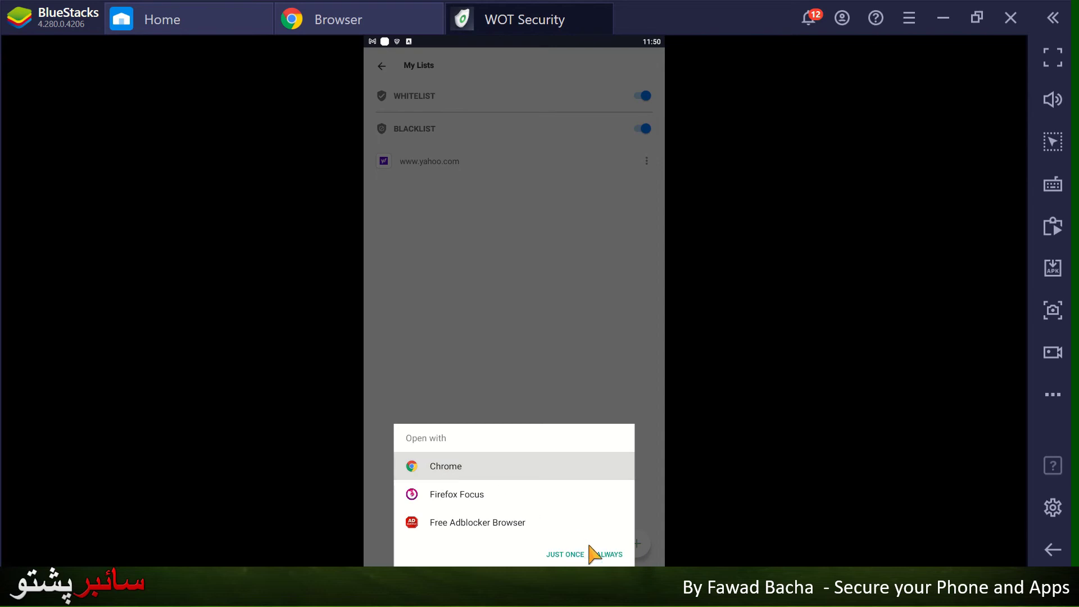
left_click(569, 545)
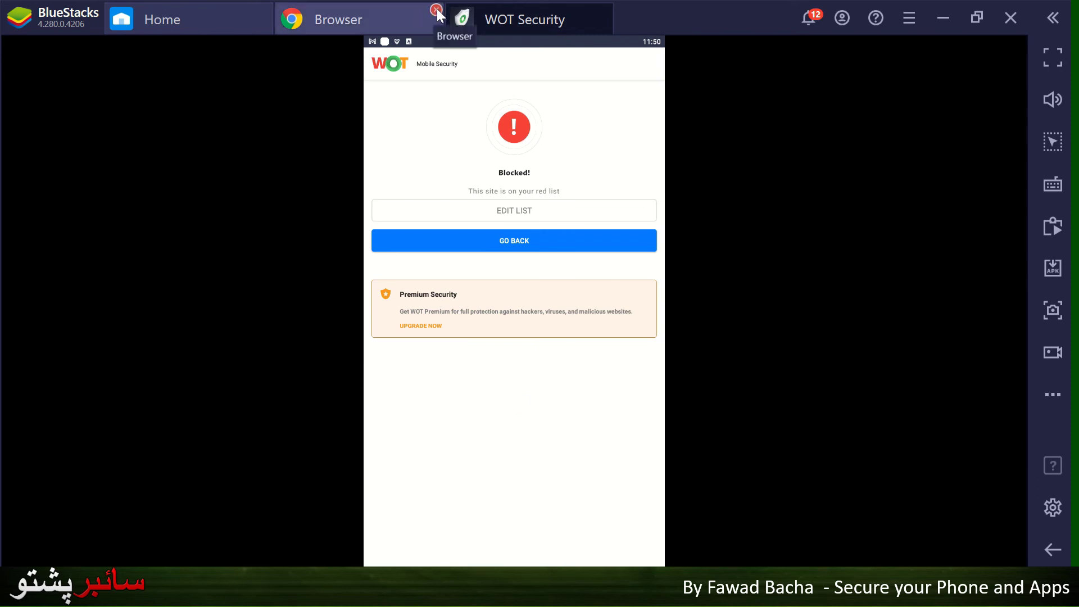
left_click(436, 11)
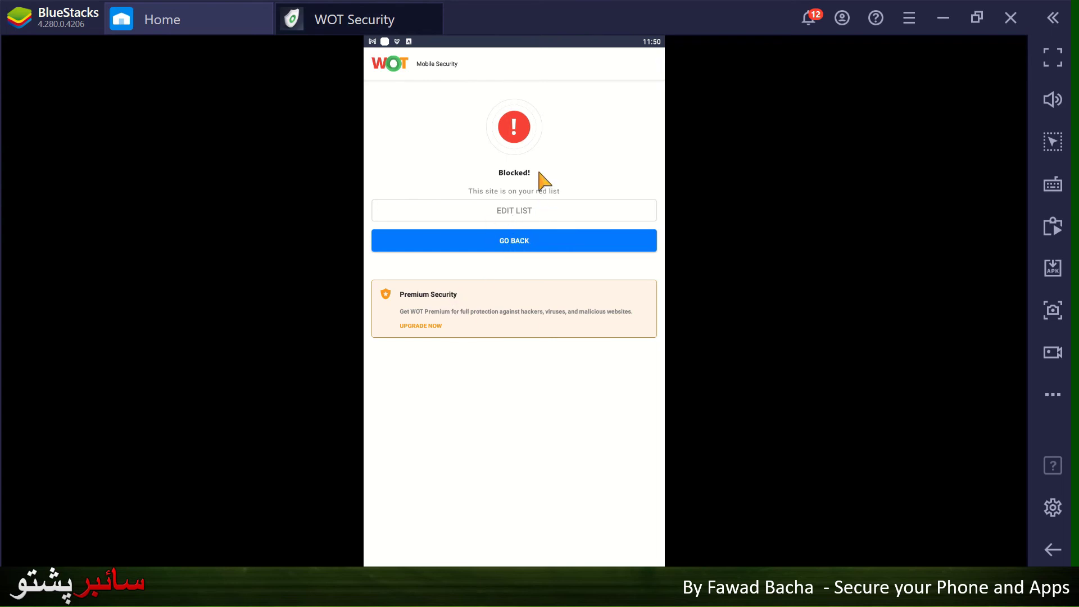
left_click(520, 241)
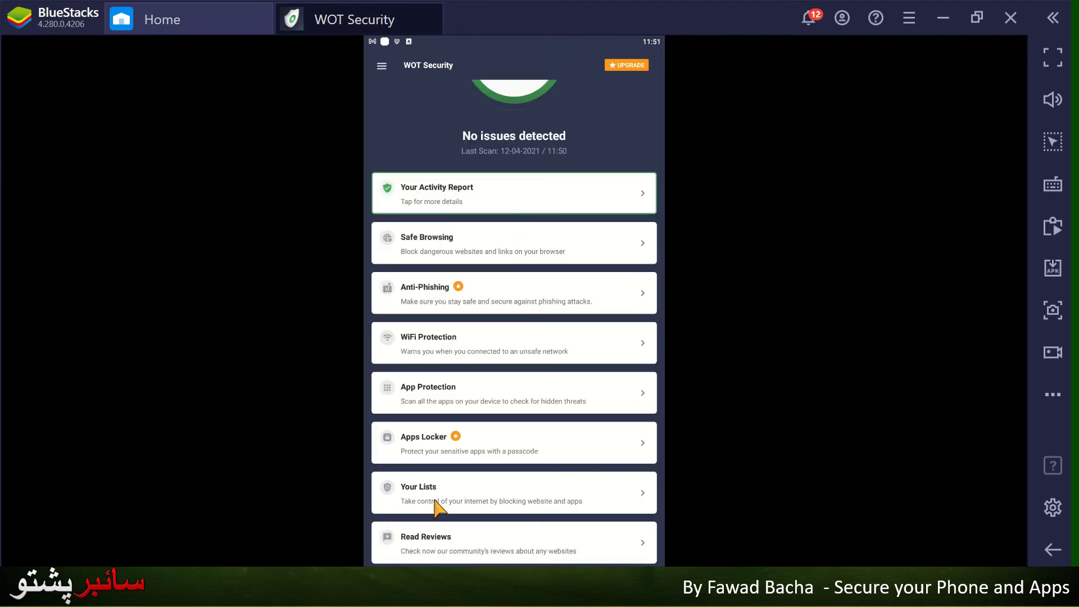
left_click(435, 501)
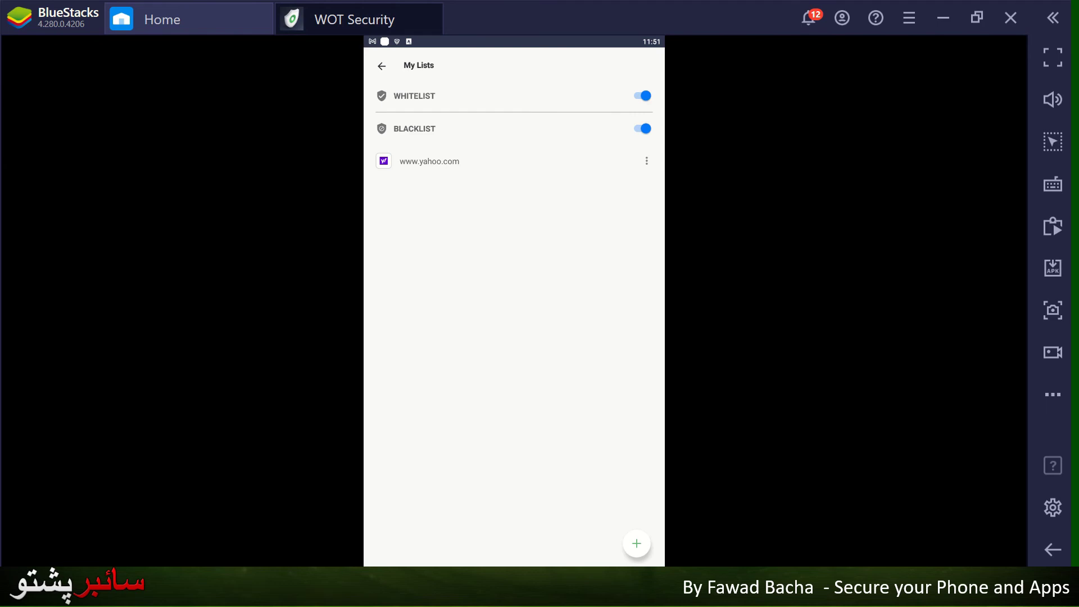
left_click(637, 543)
left_click(478, 195)
left_click(647, 162)
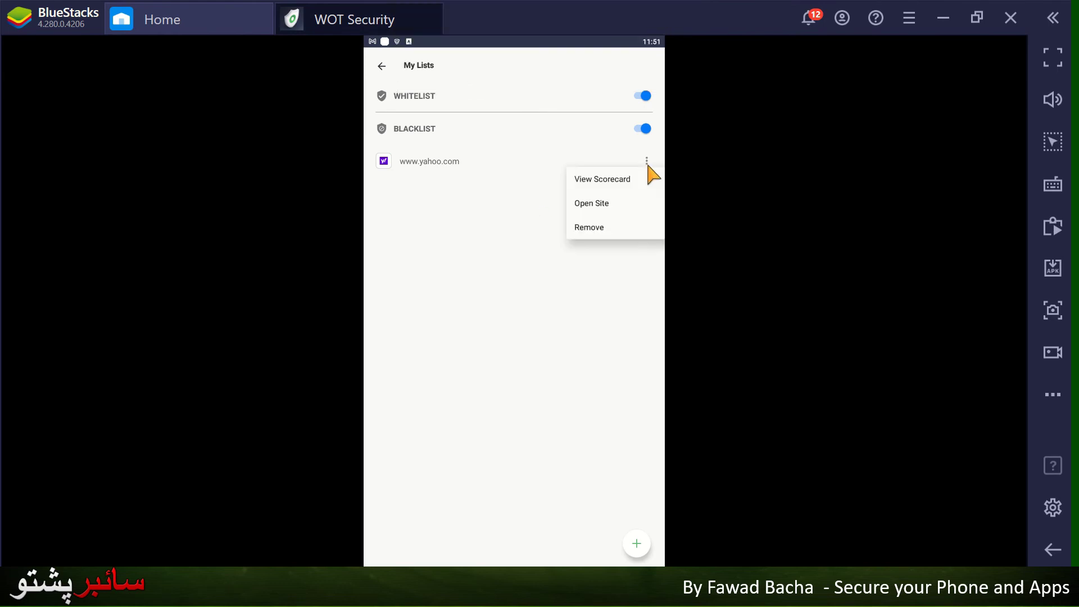
left_click(589, 206)
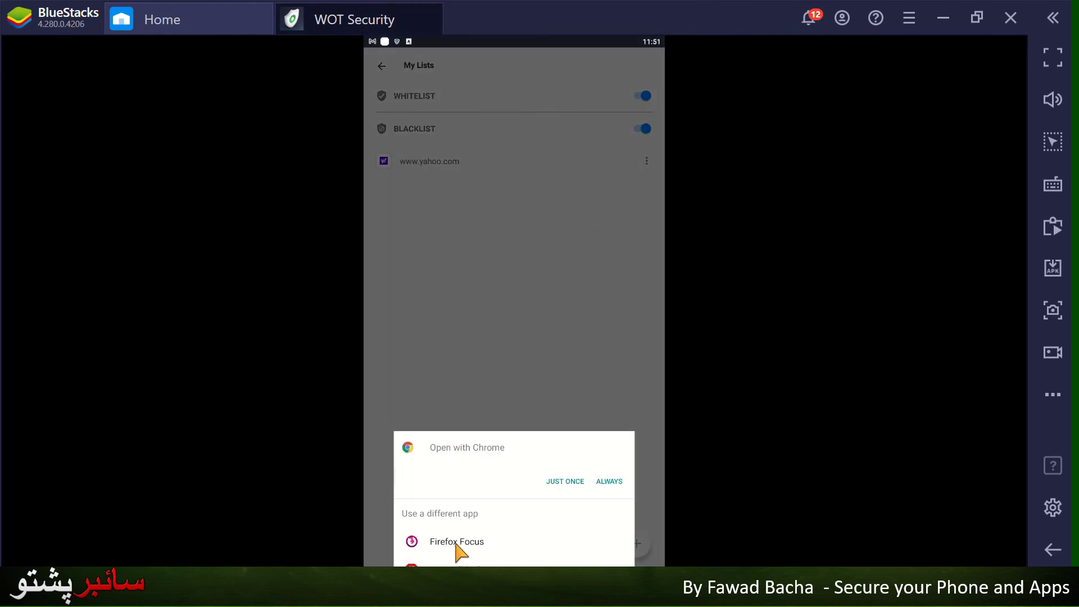
left_click(566, 482)
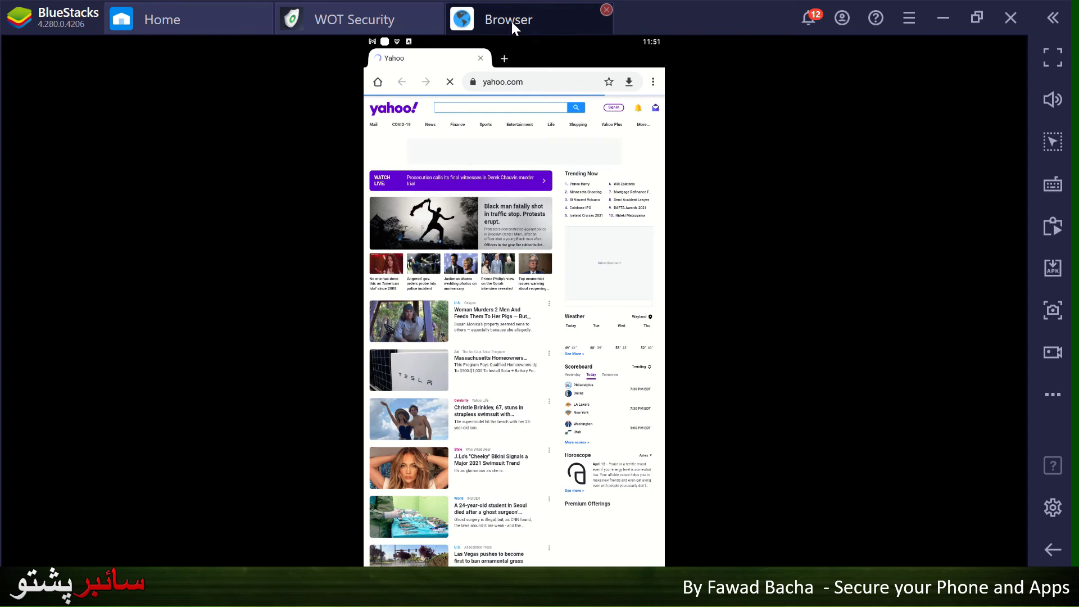
left_click(607, 12)
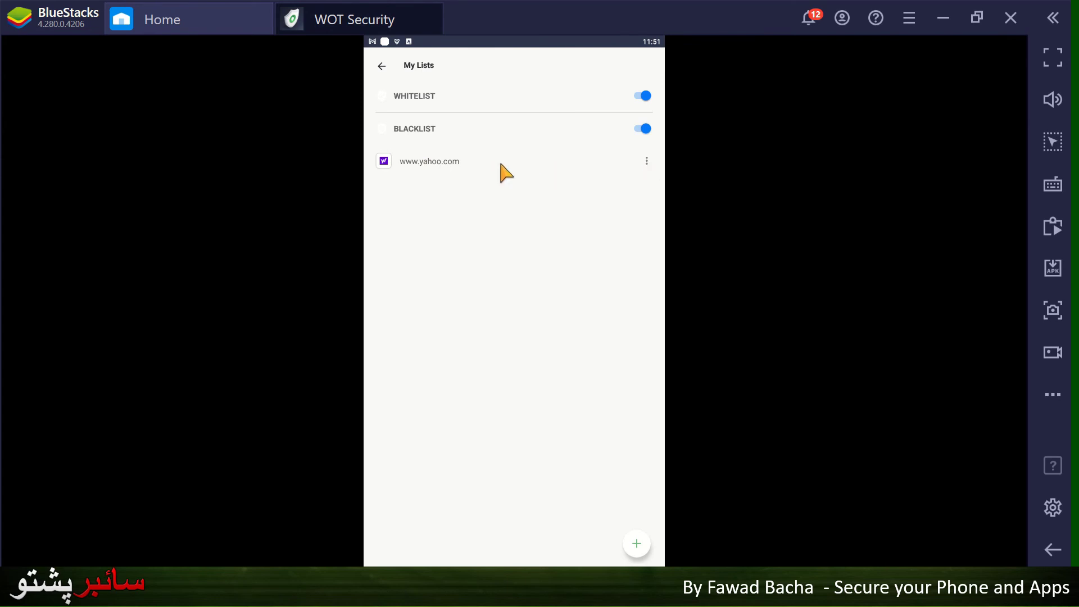
left_click(381, 66)
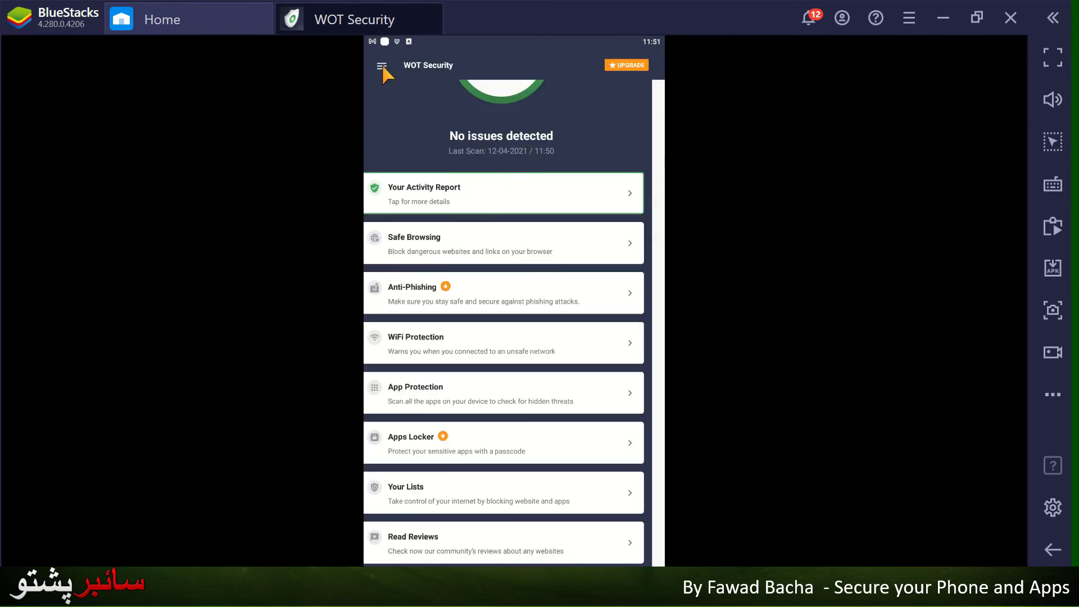
left_click(436, 10)
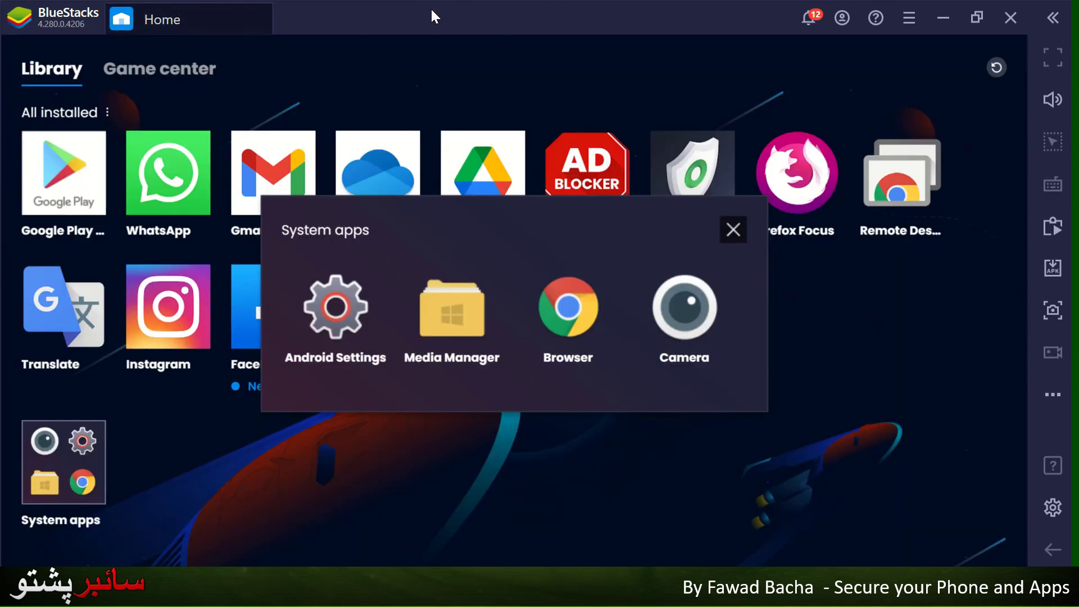
Open the Browser from the System apps folder and load Yahoo from the new tab page's shortcuts
left_click(224, 433)
left_click(64, 462)
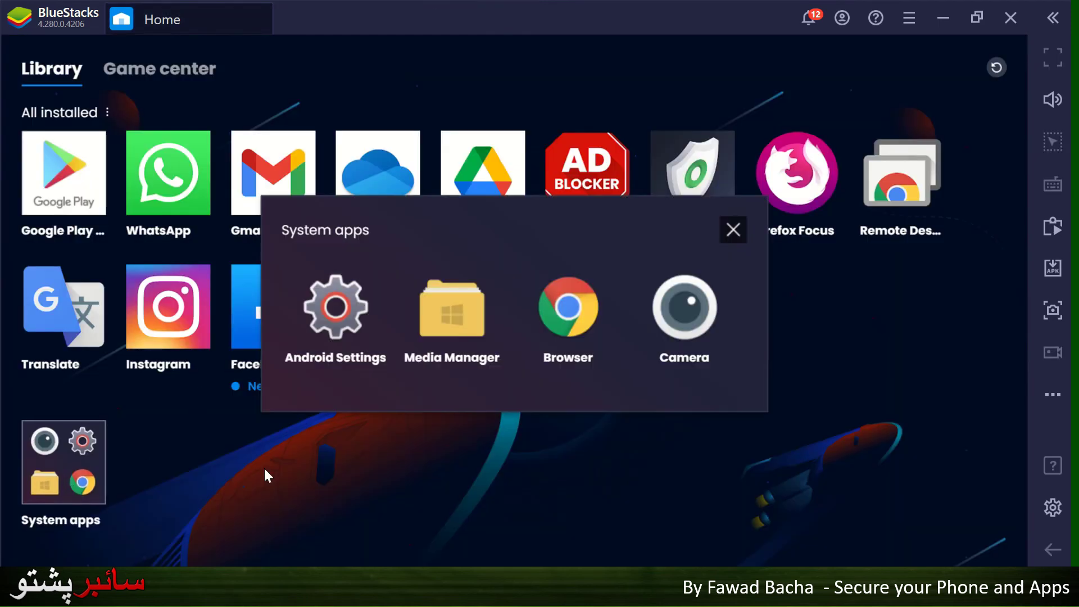
left_click(567, 317)
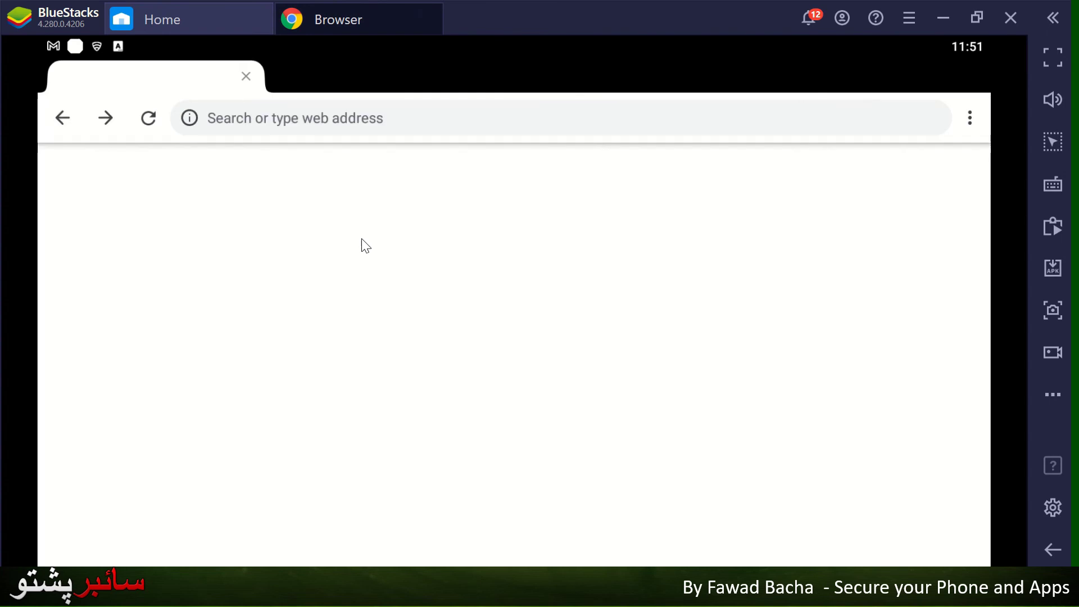
left_click(260, 123)
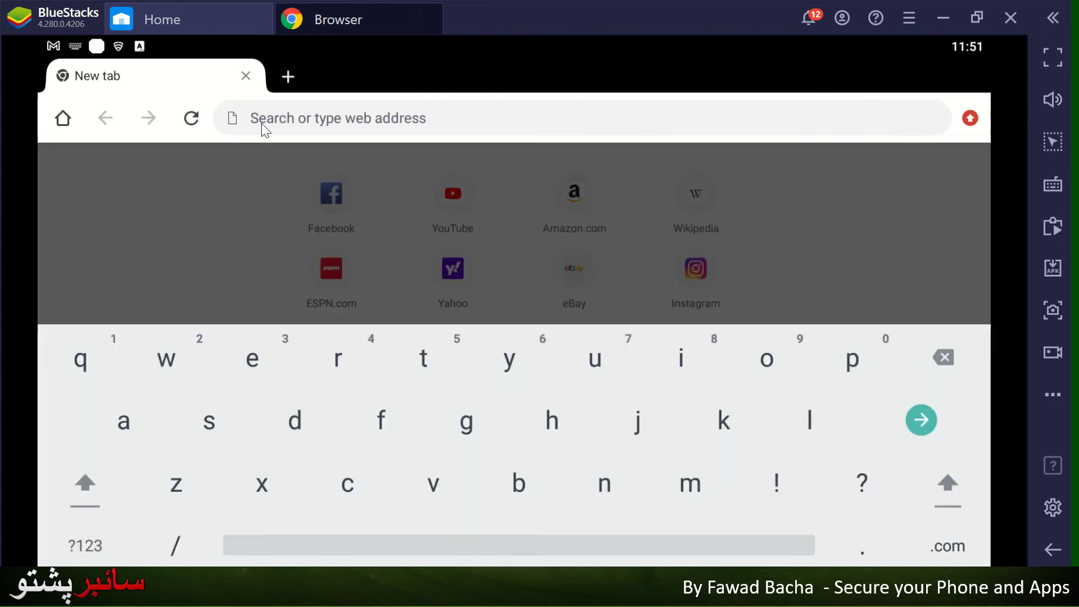
left_click(452, 270)
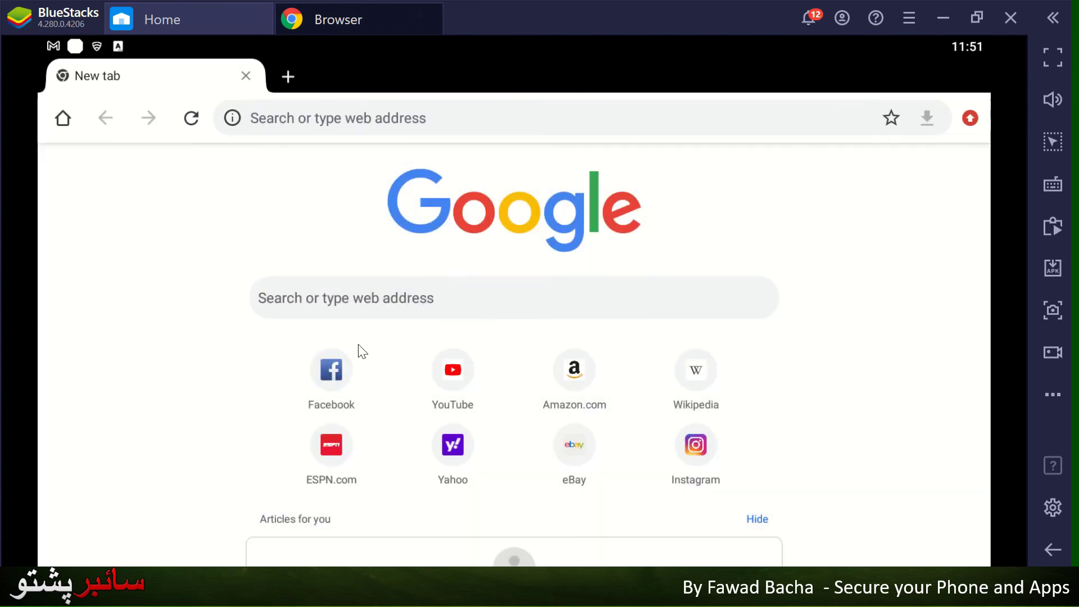
left_click(450, 465)
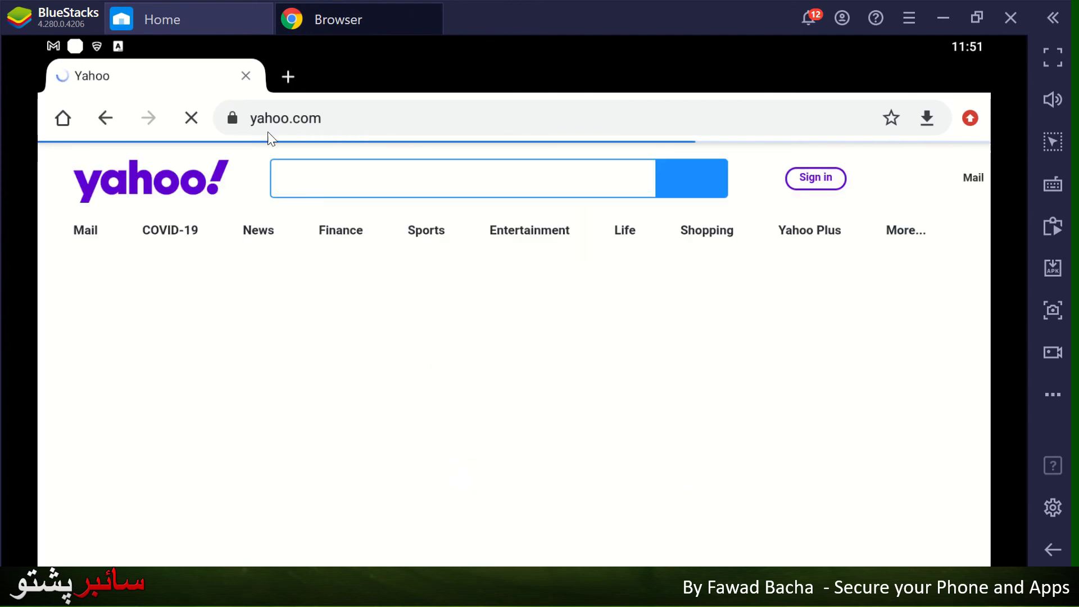
left_click(253, 119)
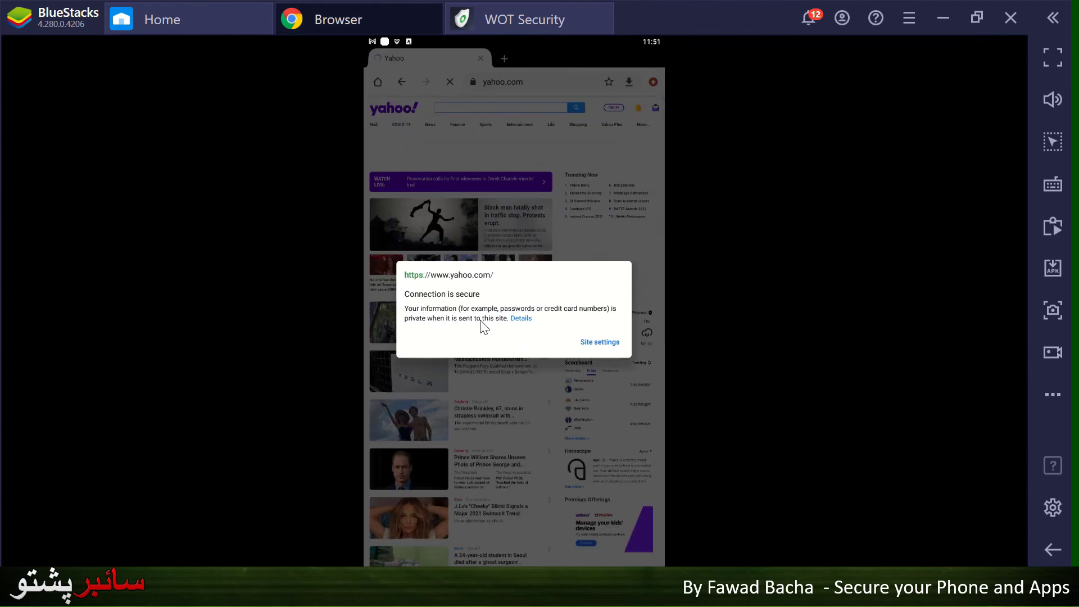
left_click(494, 147)
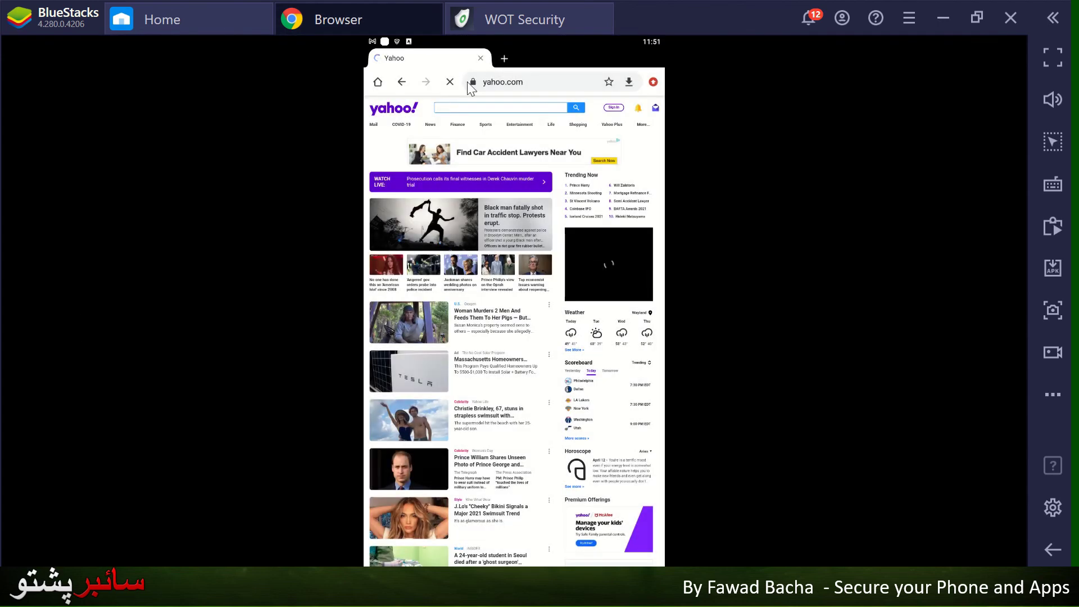
left_click(484, 82)
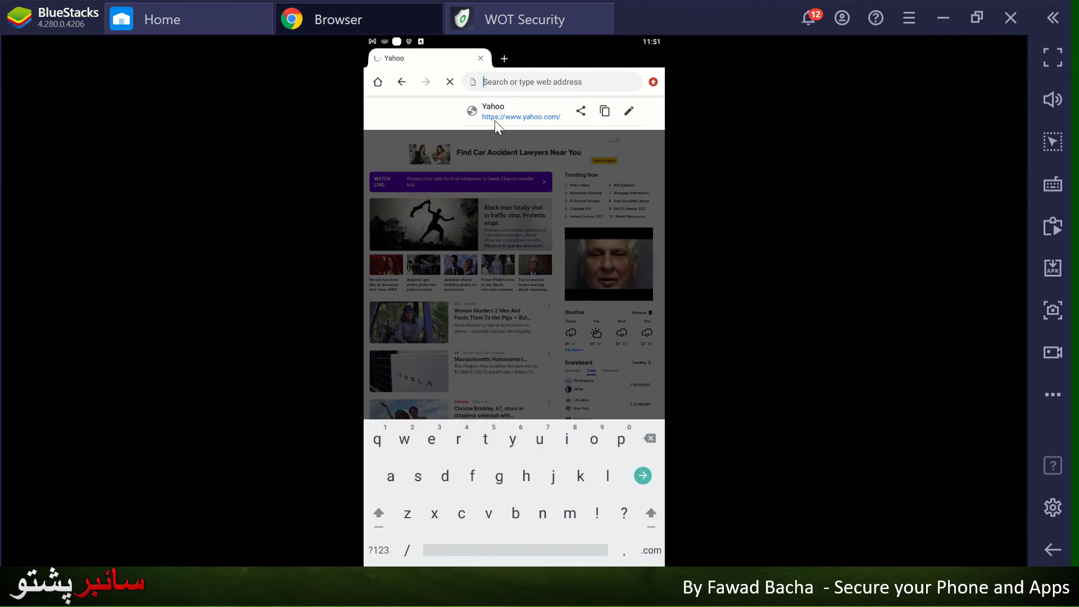
left_click(508, 117)
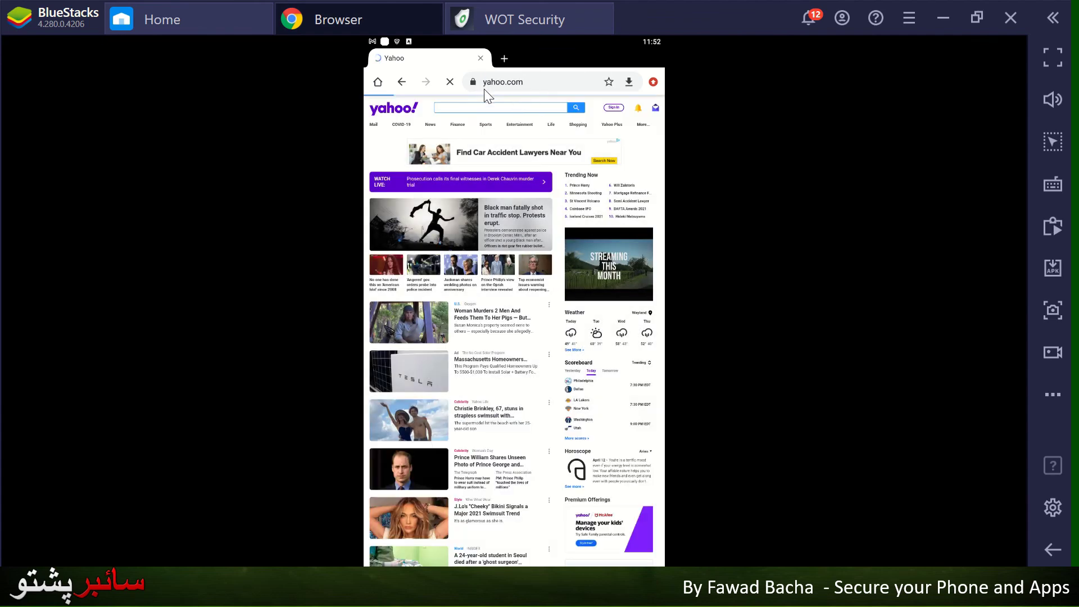
left_click(484, 82)
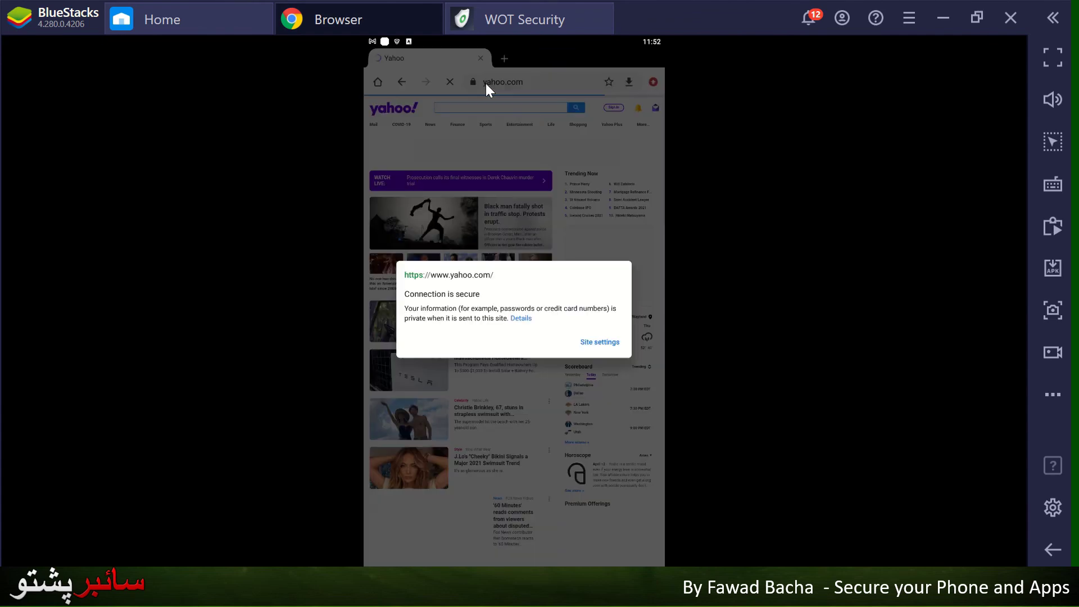
left_click(608, 344)
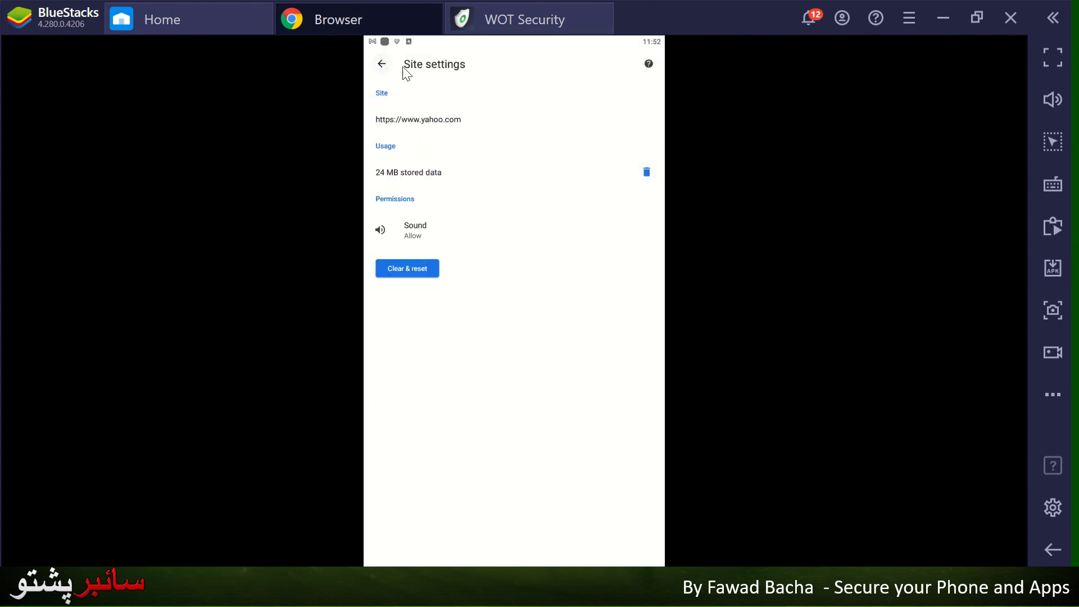
left_click(382, 64)
left_click(523, 81)
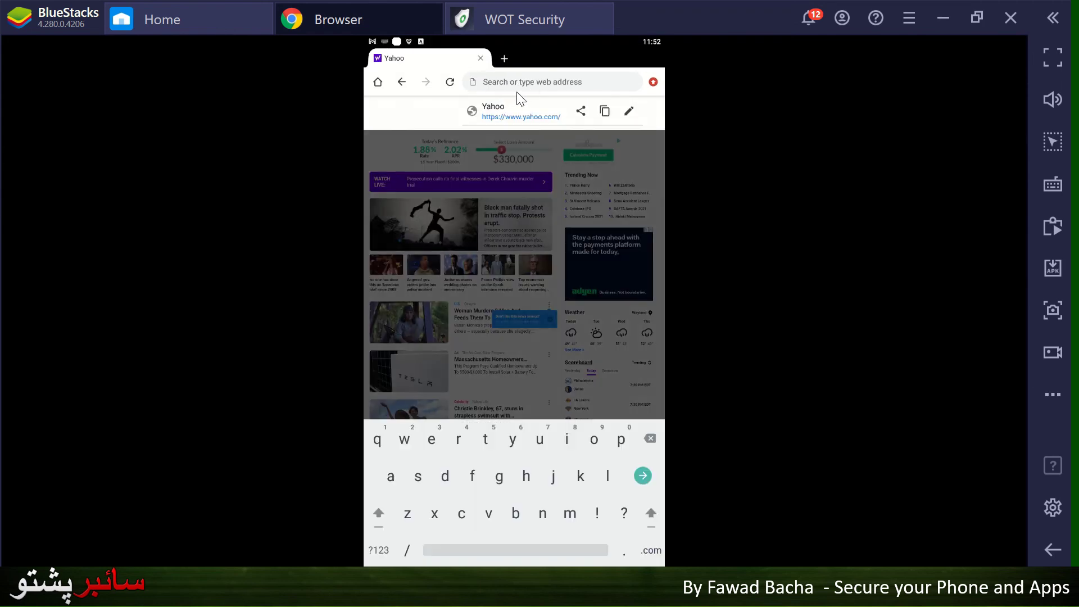
type("www.")
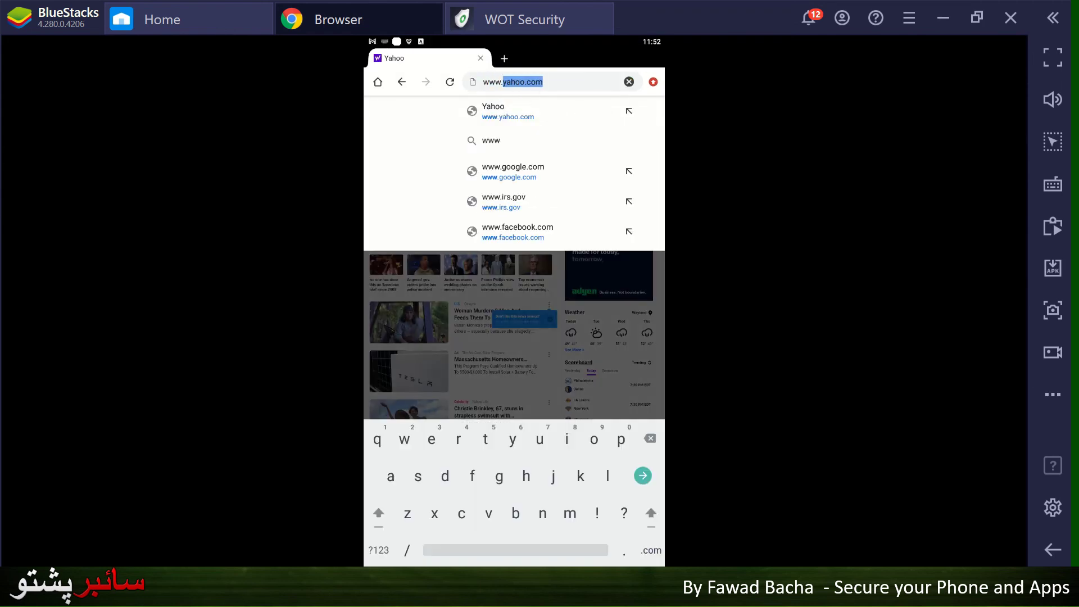
type("yahoo.")
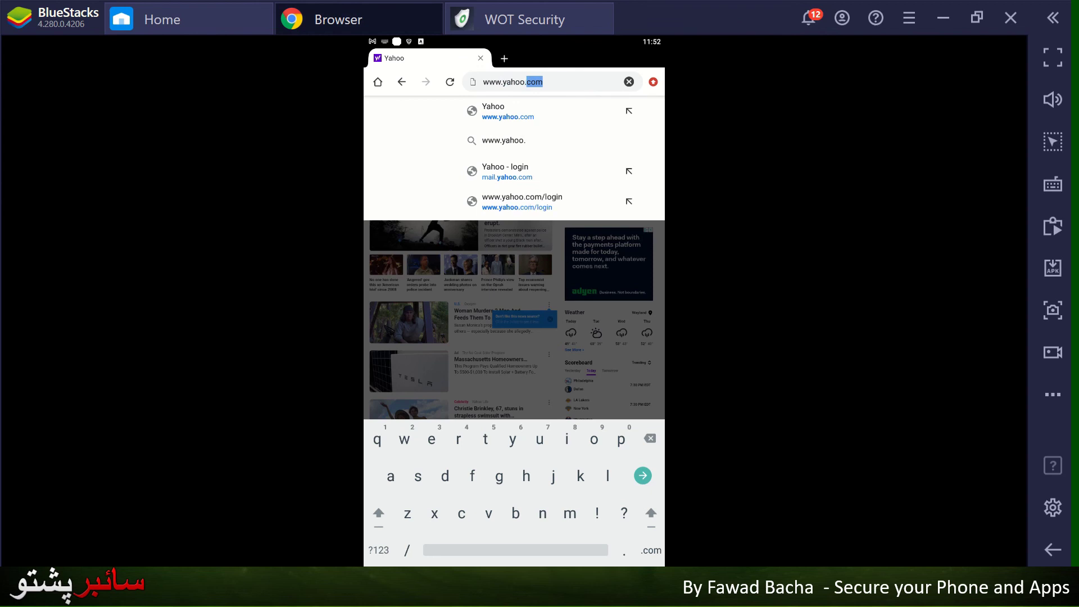
type("com")
key("Return")
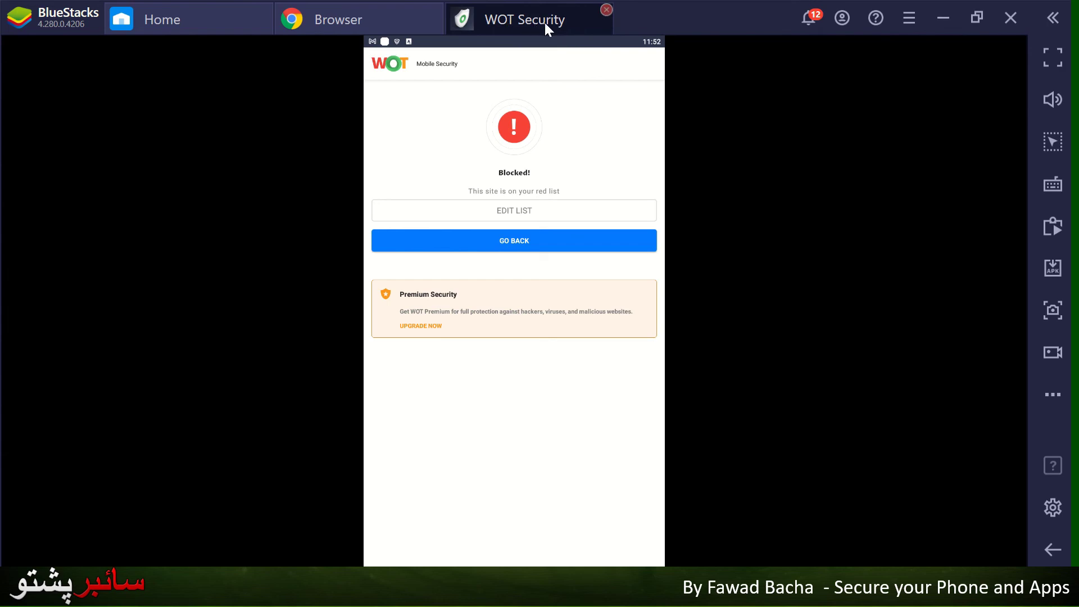
Close WOT Security, the browser and the System apps folder on the home screen
left_click(606, 11)
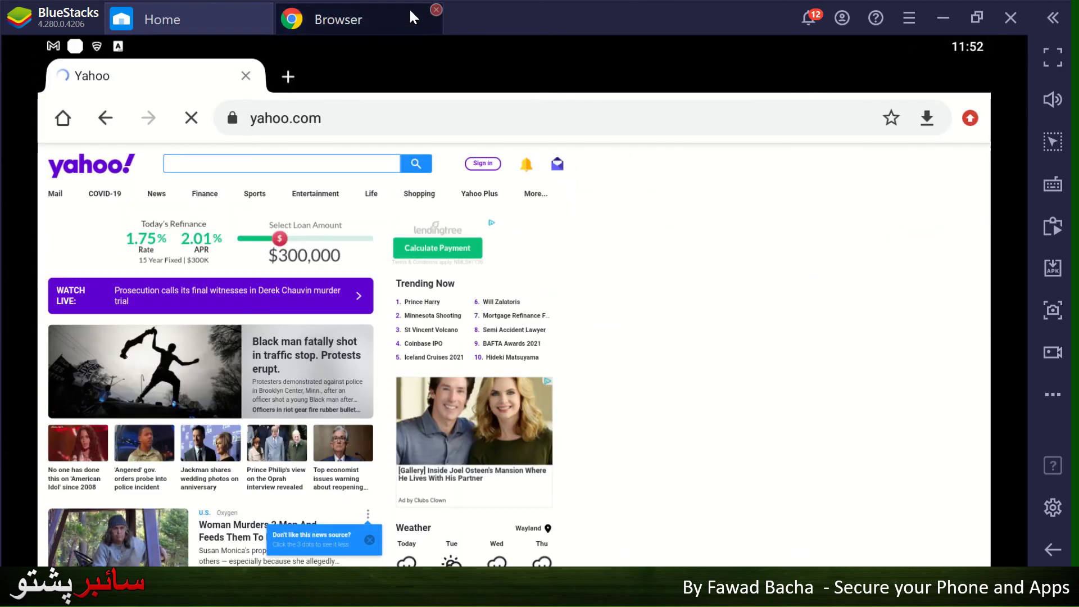
left_click(436, 10)
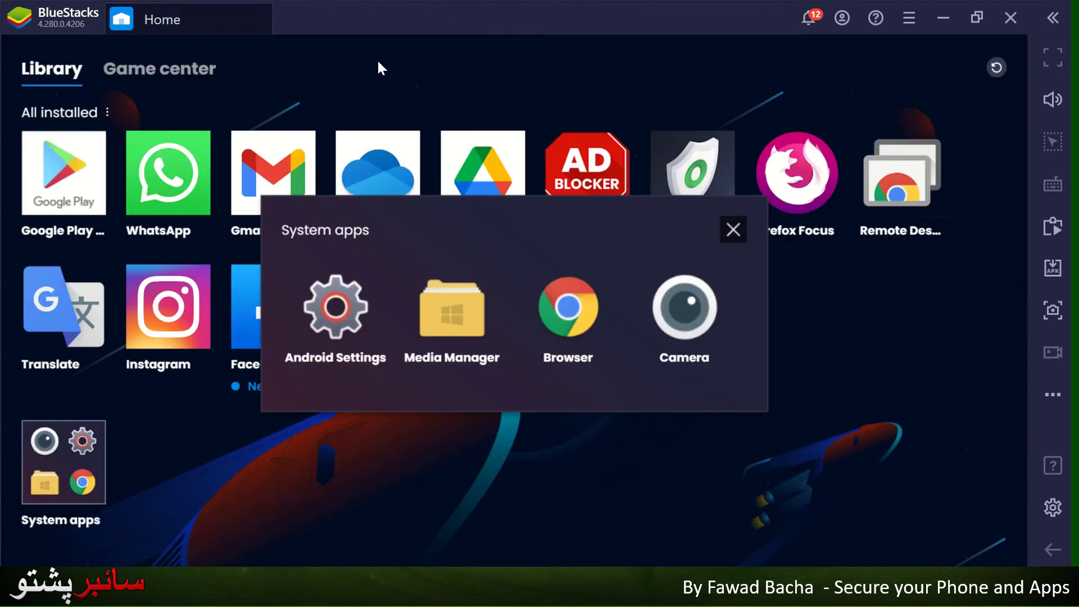
left_click(275, 453)
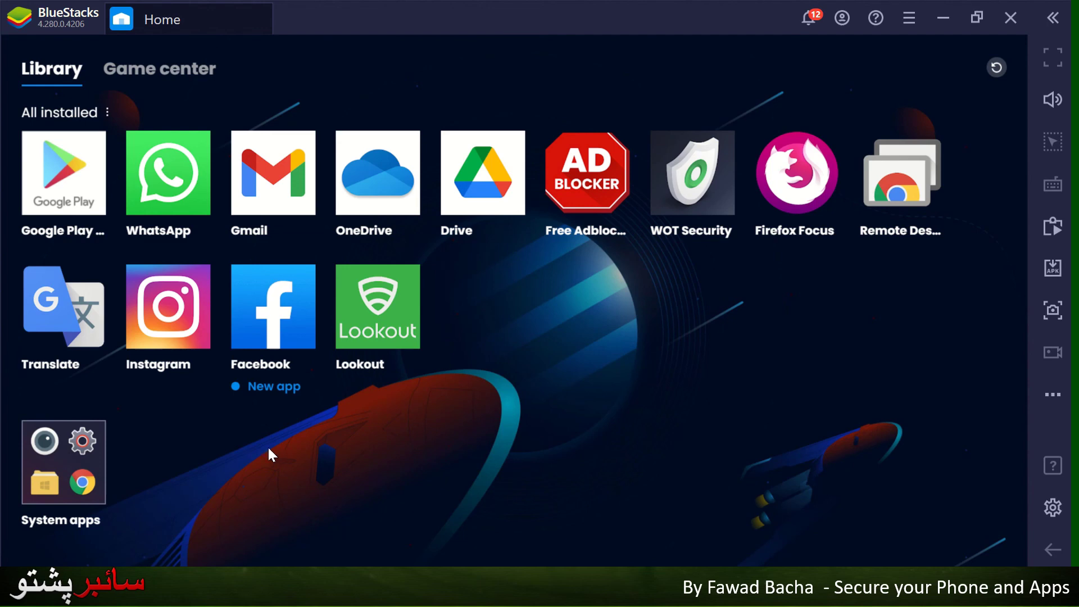
Open WOT Security, display its side menu of protection features, and return to the home screen
left_click(709, 177)
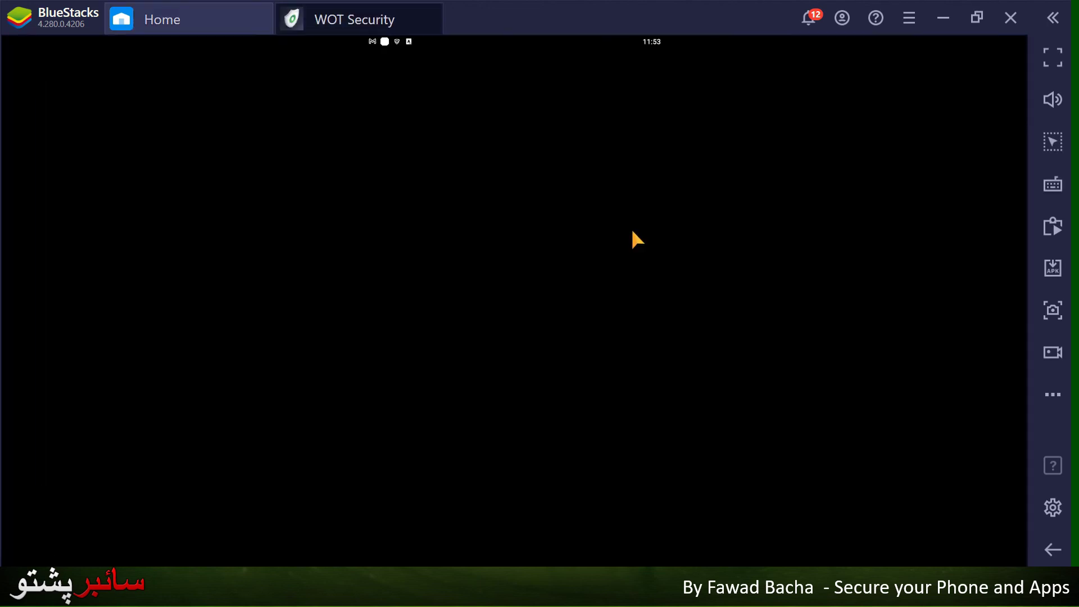
left_click(381, 66)
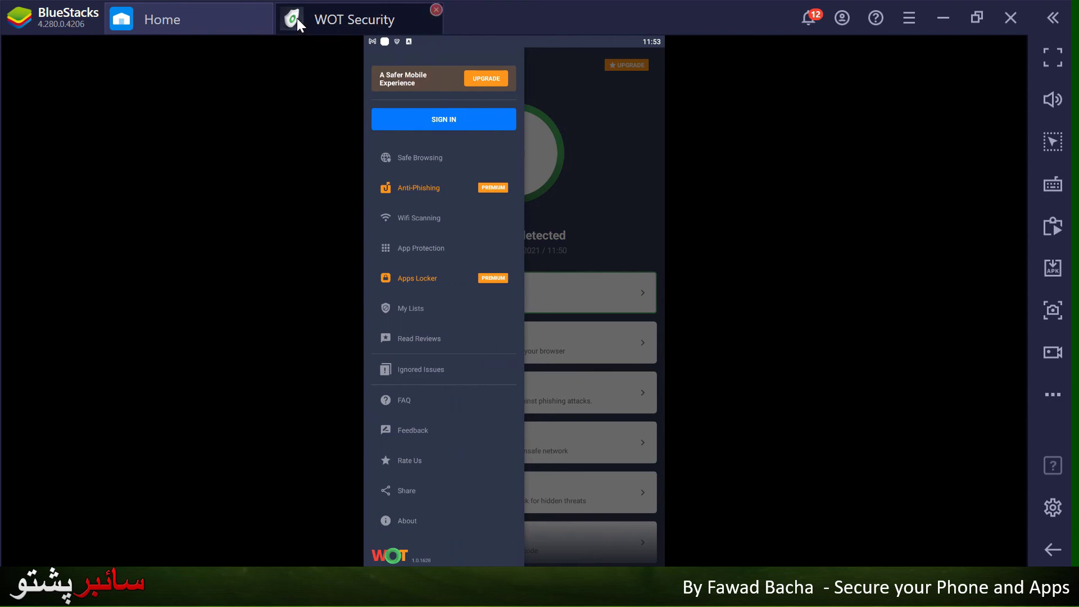
left_click(205, 18)
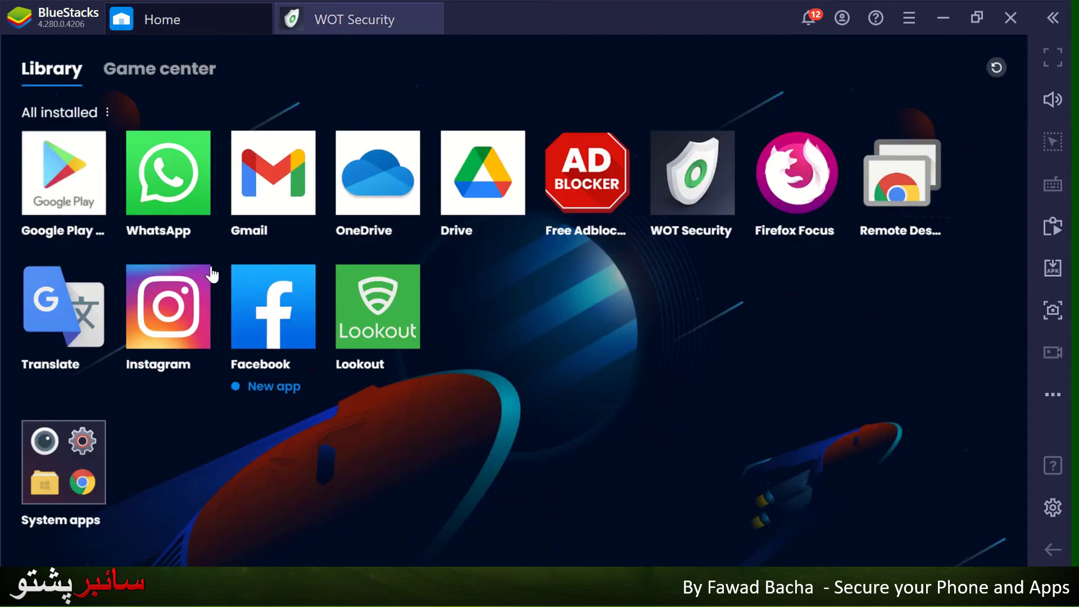
Open the Google Play Store and search for "web of trust"
left_click(68, 193)
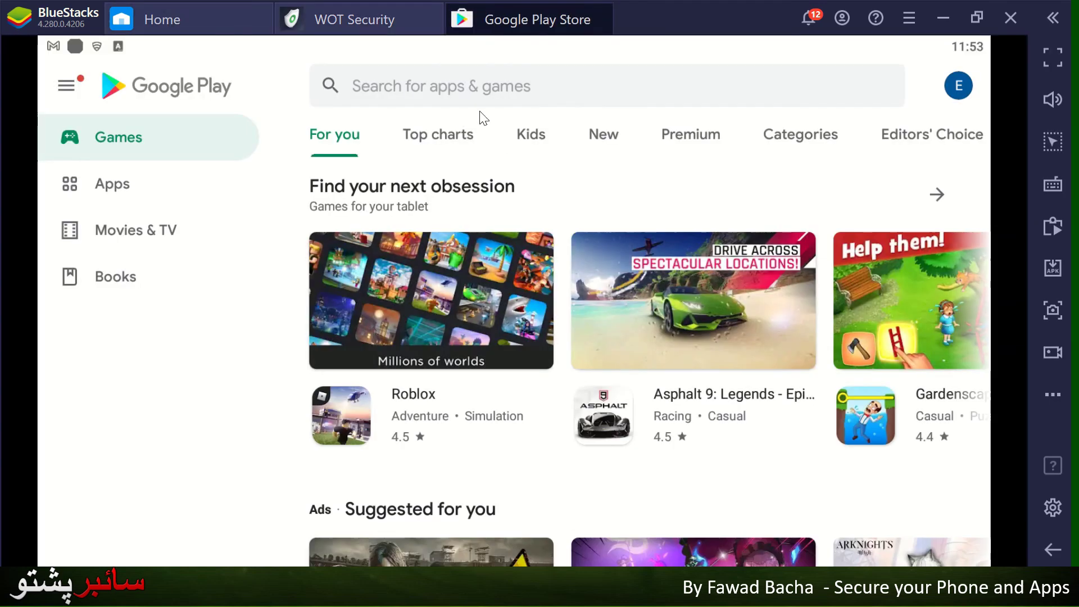
left_click(388, 95)
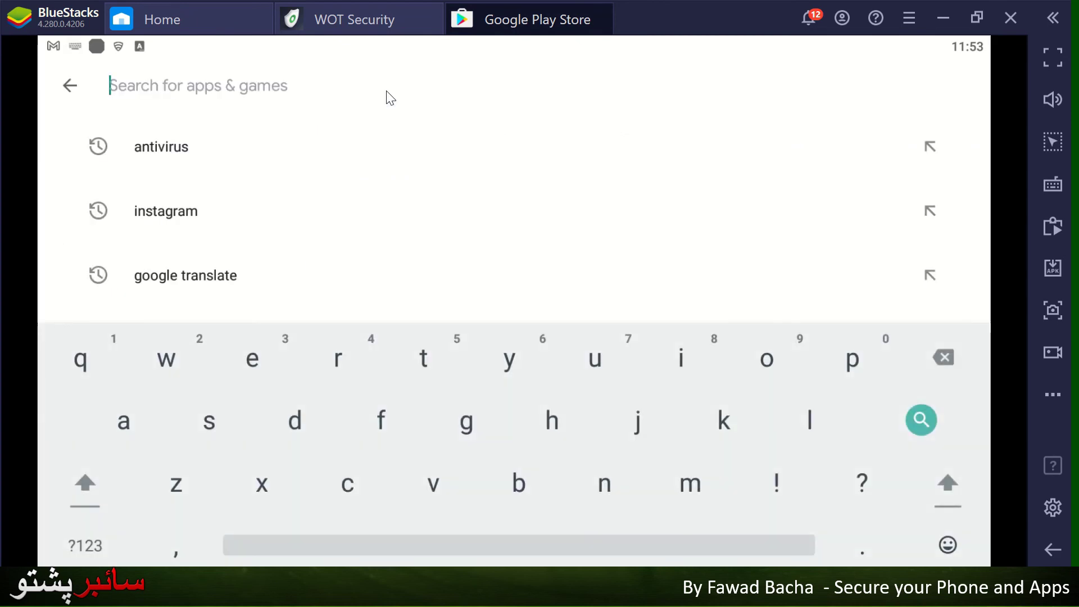
type("web")
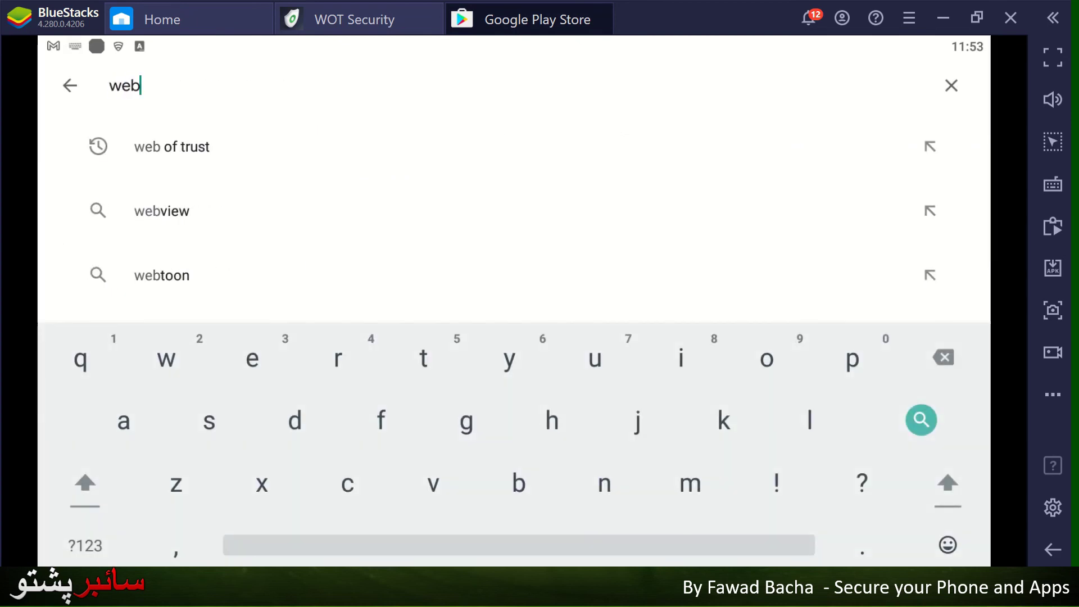
key("Down")
key("Return")
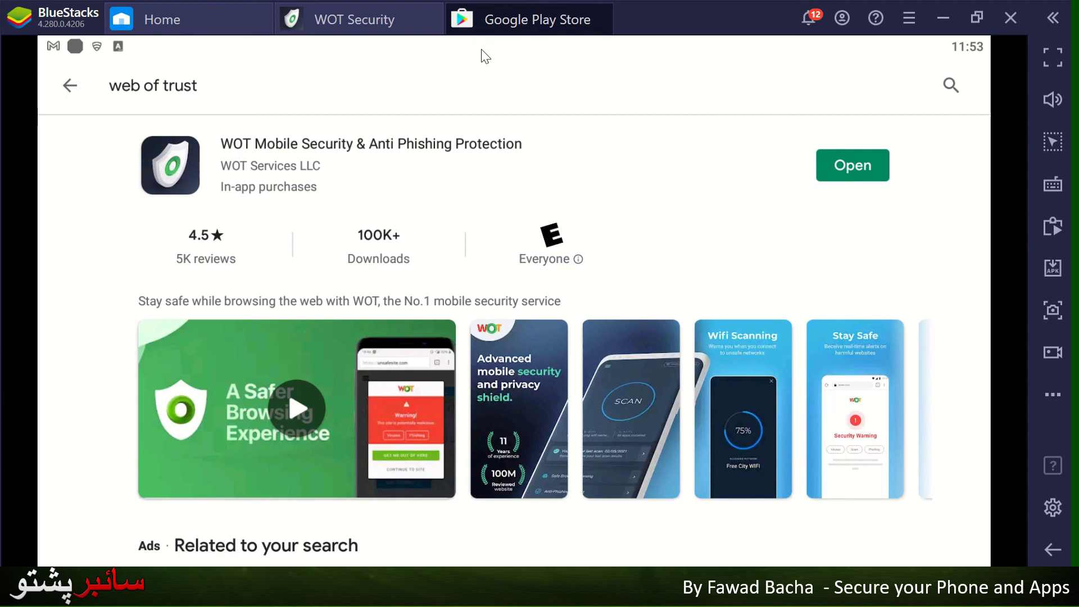
mouse_move(446, 8)
mouse_move(500, 7)
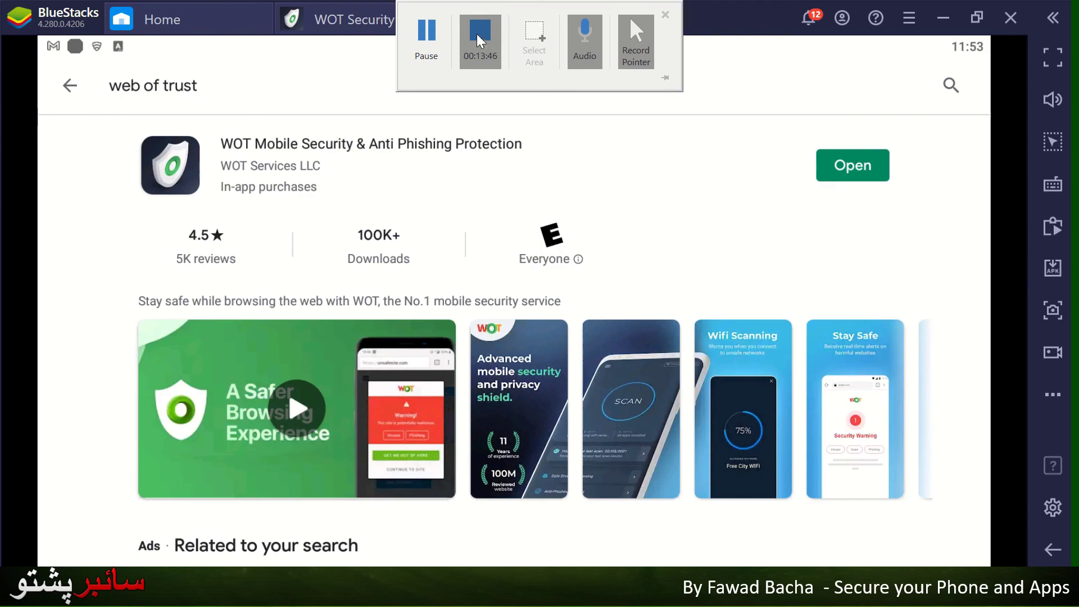